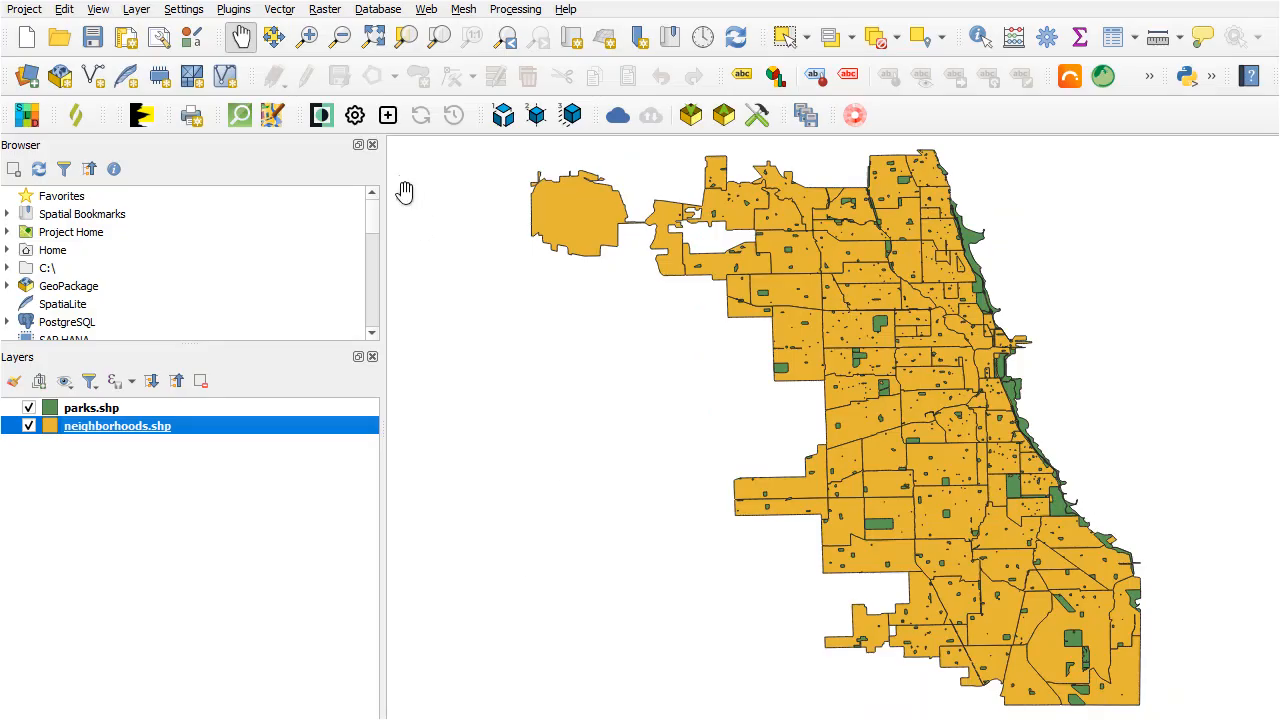
Open the QCarta Console plugin for managing QCarta servers and move its window slightly.
left_click(427, 9)
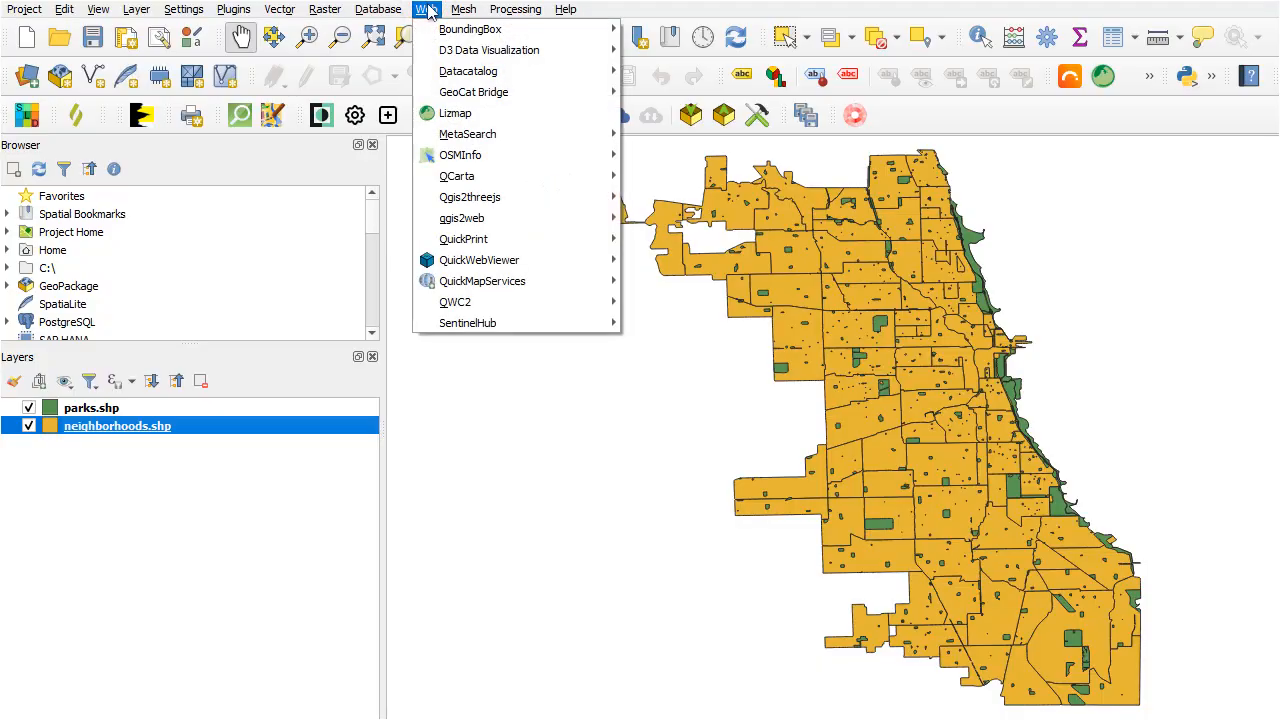
mouse_move(464, 178)
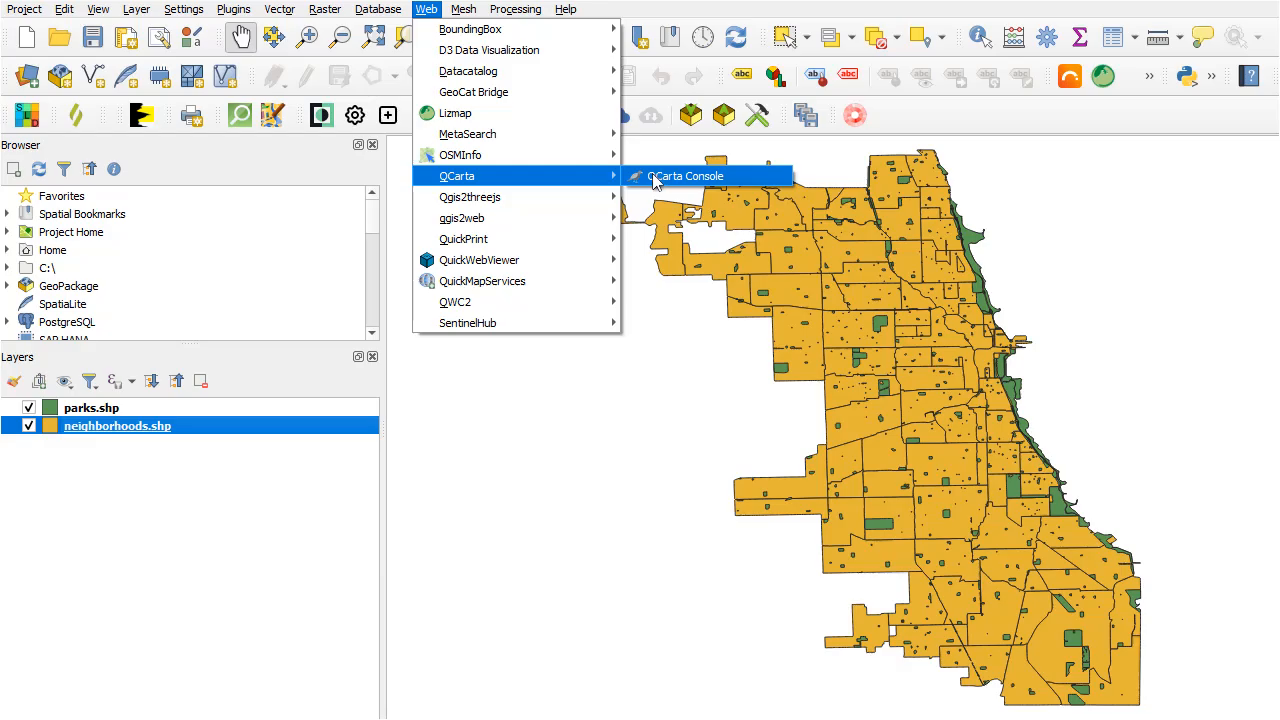
left_click(655, 180)
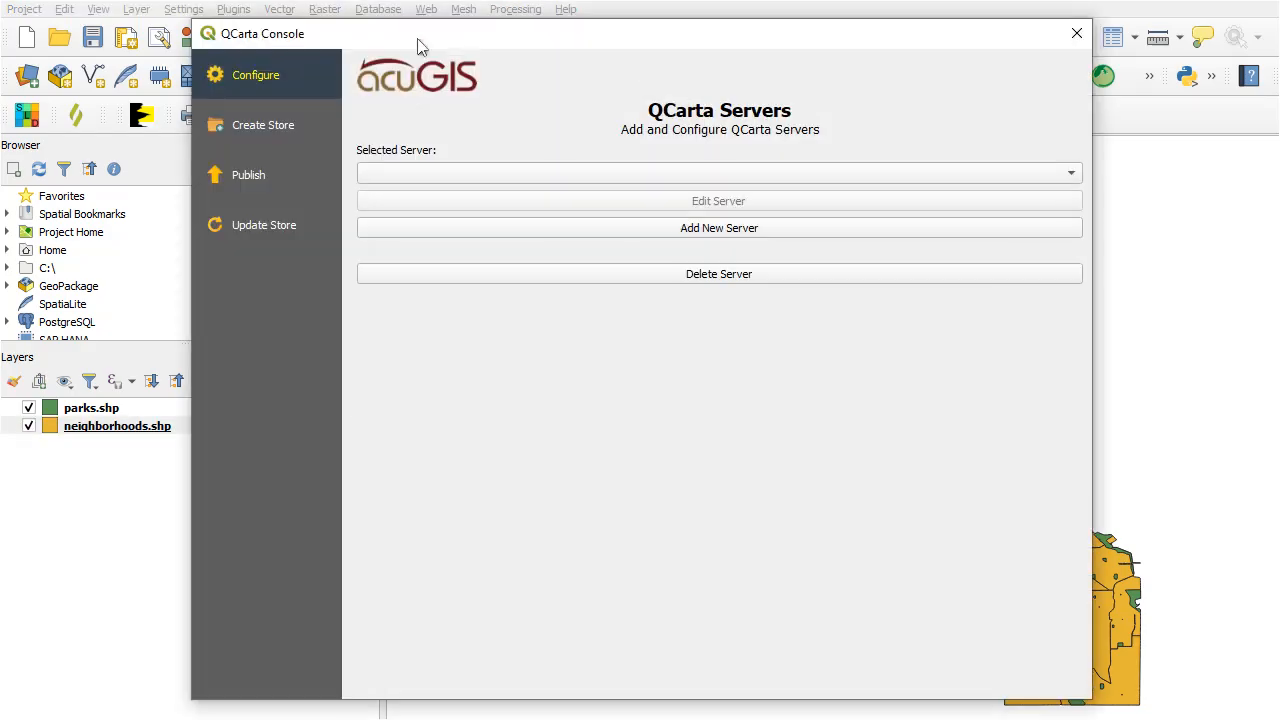
left_click_drag(417, 40, 408, 35)
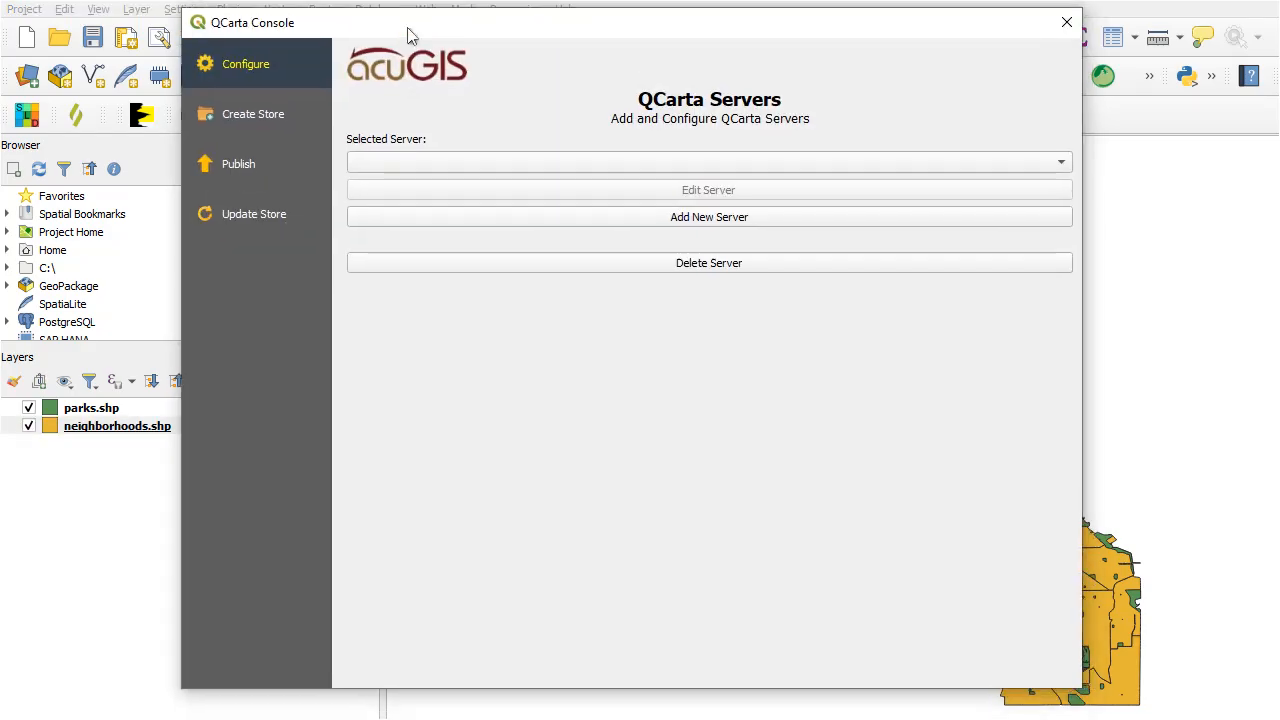
Add and select server QCartaDemo with host qcarta.acugis.cloud, the account username and password, and port 443, testing the connection before saving.
left_click(636, 223)
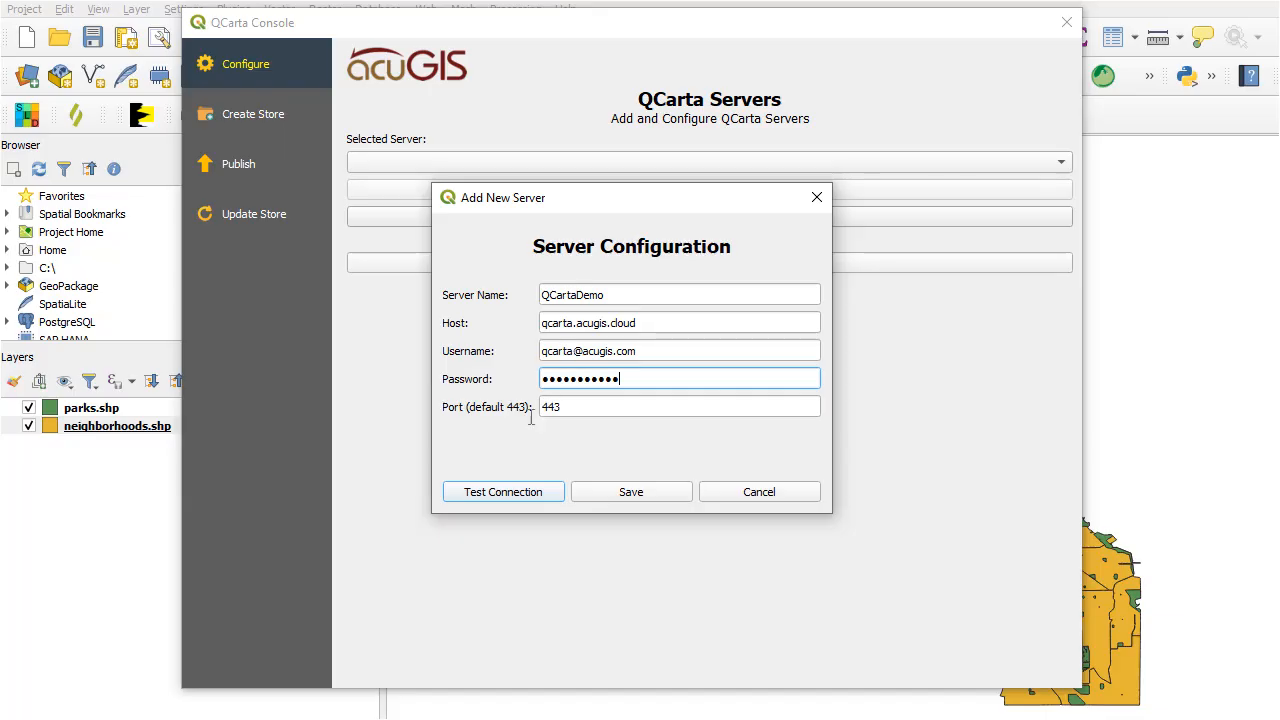
left_click(506, 496)
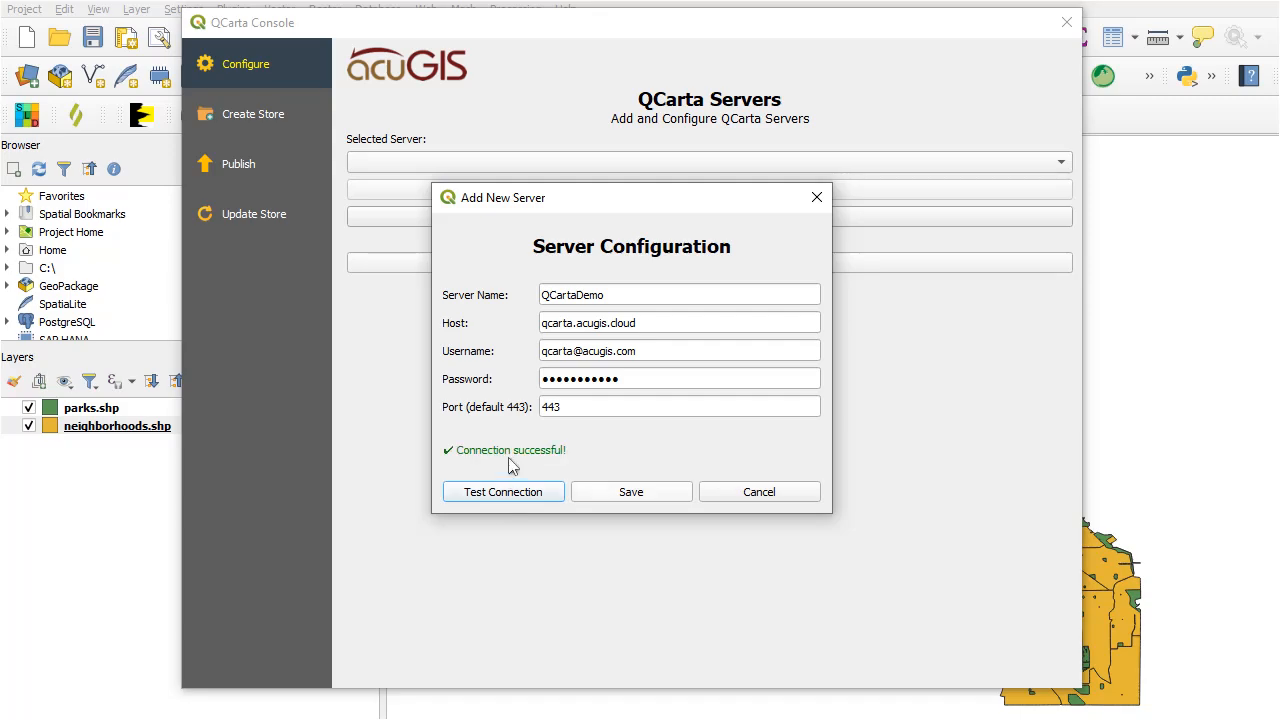
left_click(641, 496)
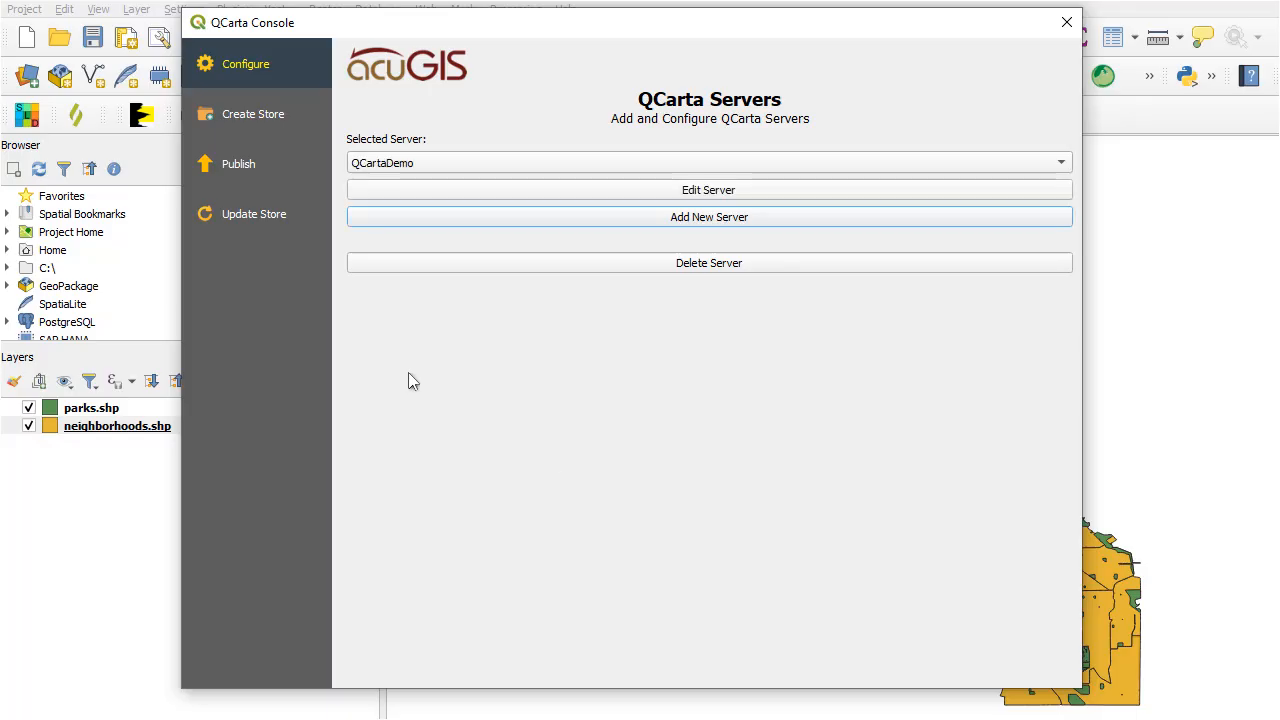
left_click(388, 167)
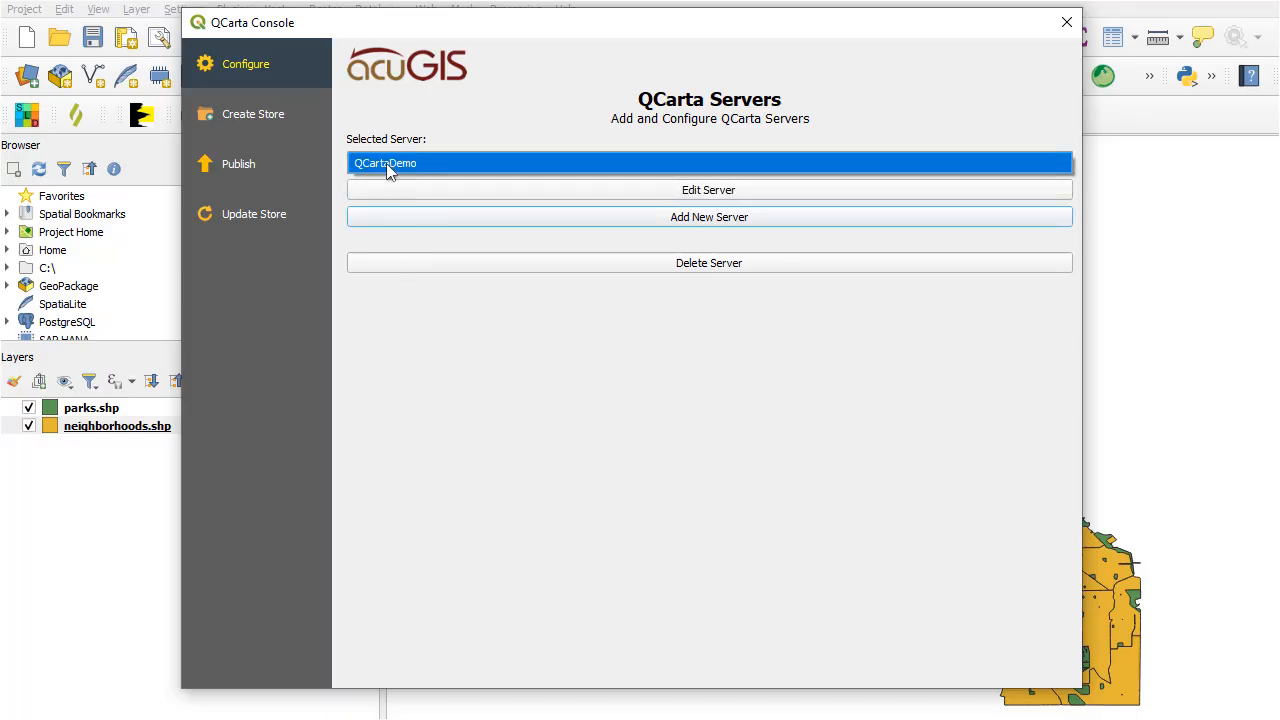
left_click(388, 167)
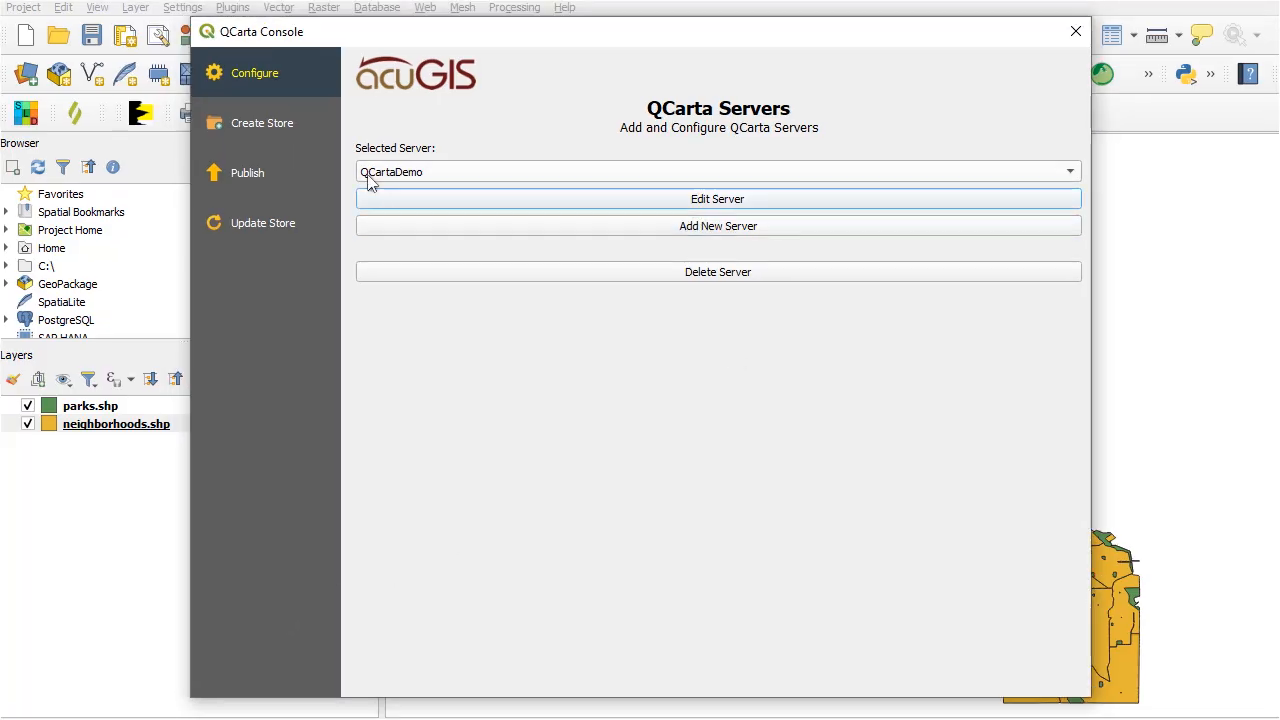
Create a QGIS store named MyStore on the server with the QCartaDemo access group.
left_click(256, 131)
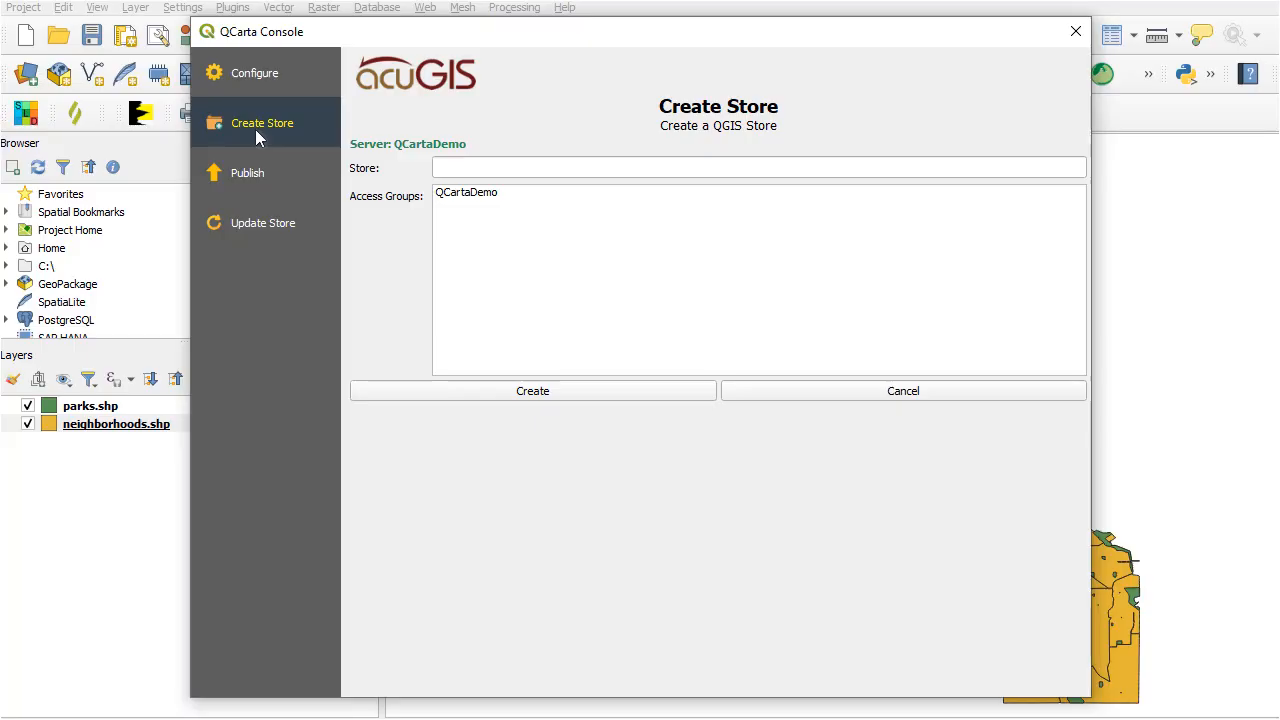
left_click(448, 171)
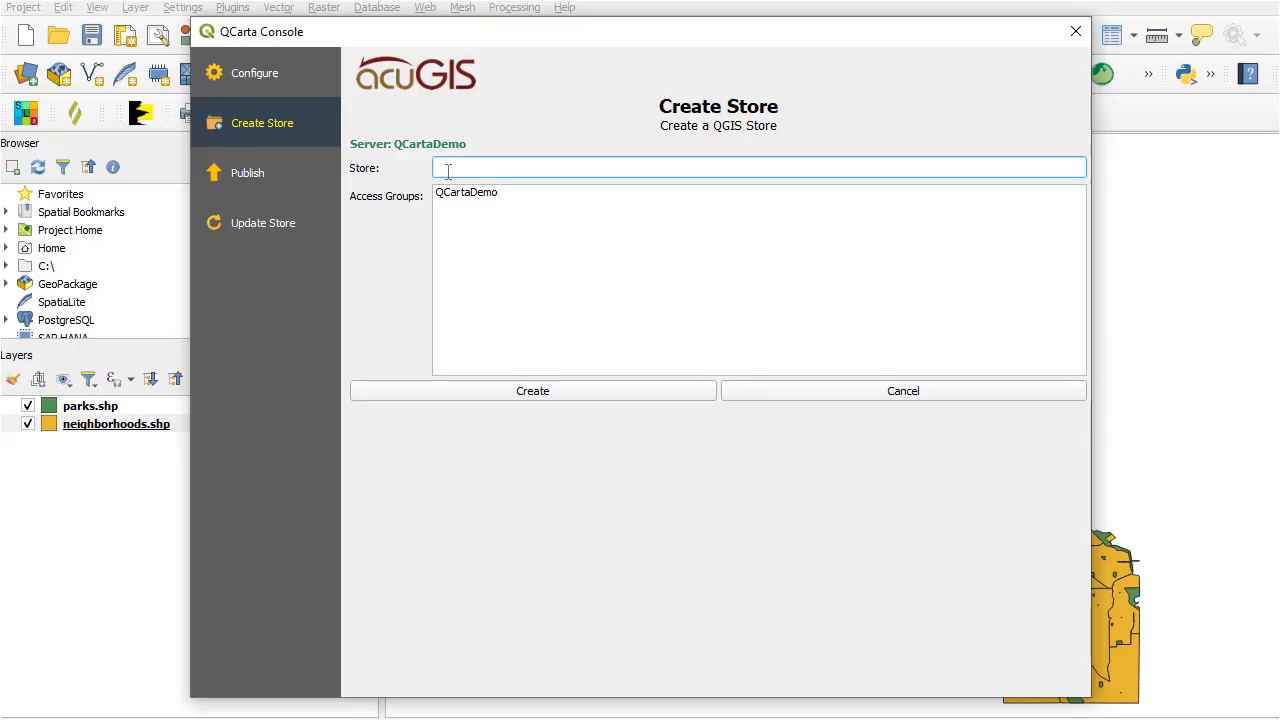
type("MySit")
key("BackSpace")
key("BackSpace")
type("tore")
left_click(450, 193)
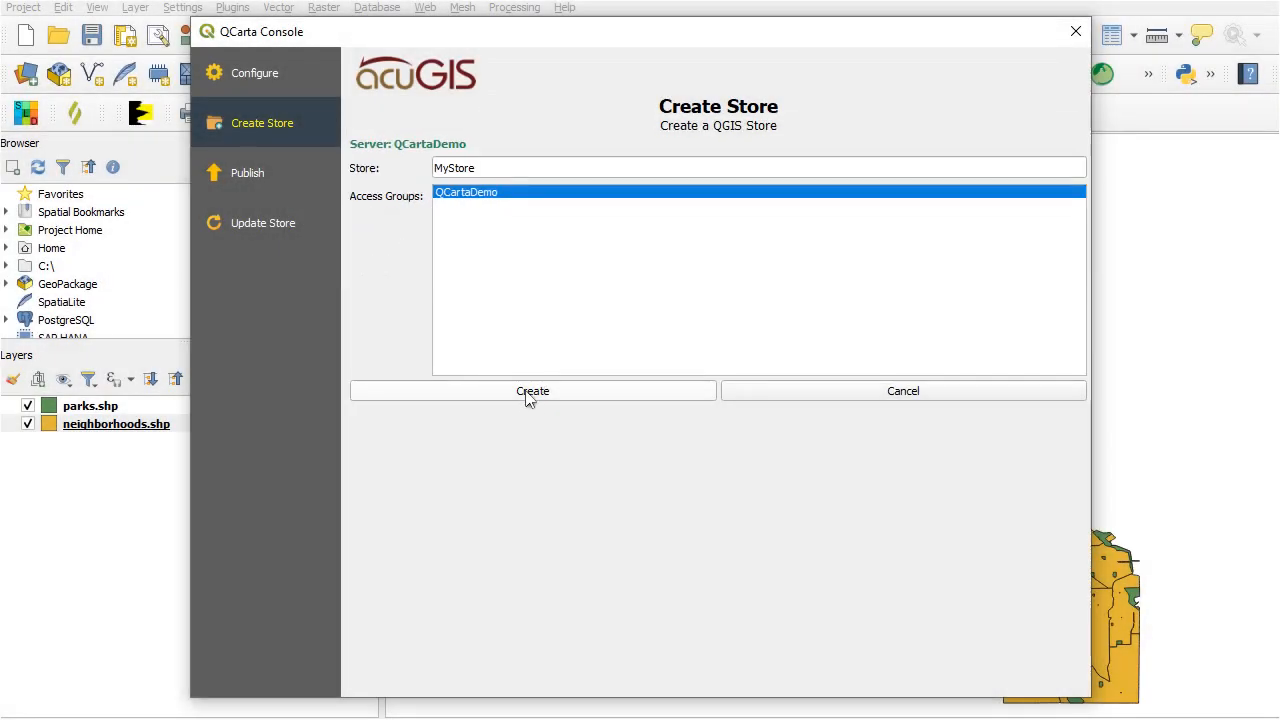
left_click(530, 395)
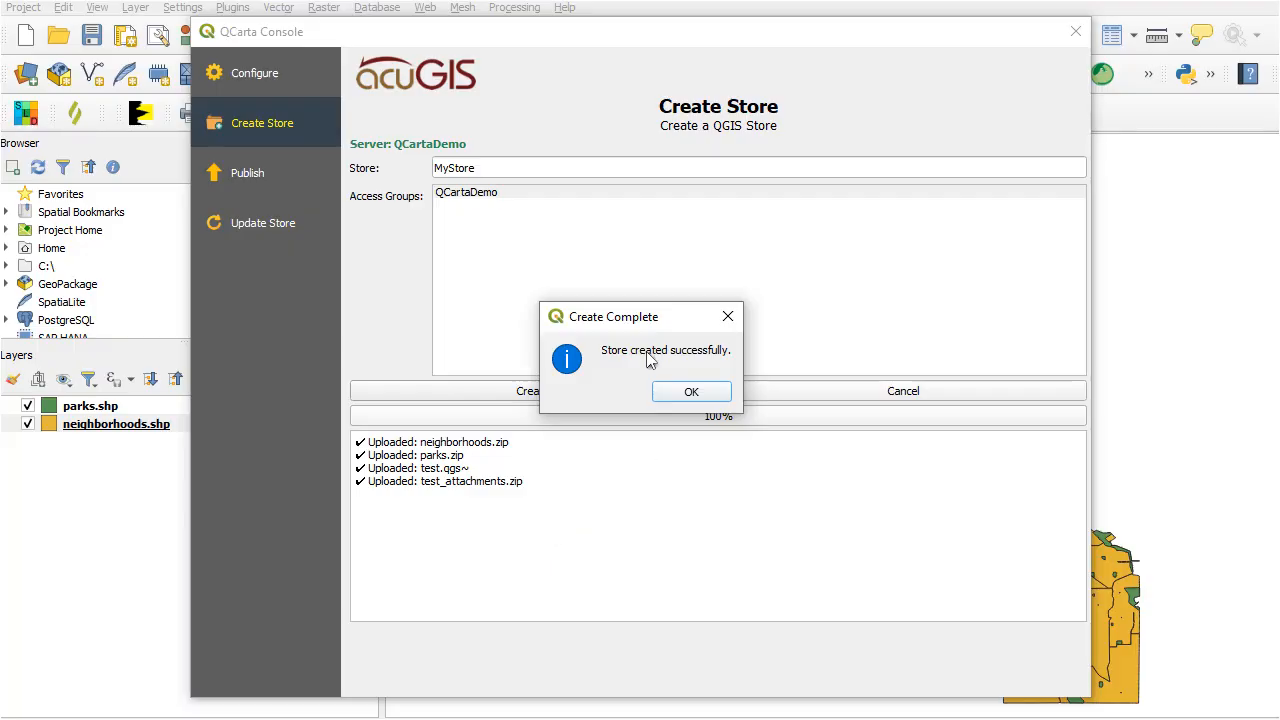
left_click(691, 392)
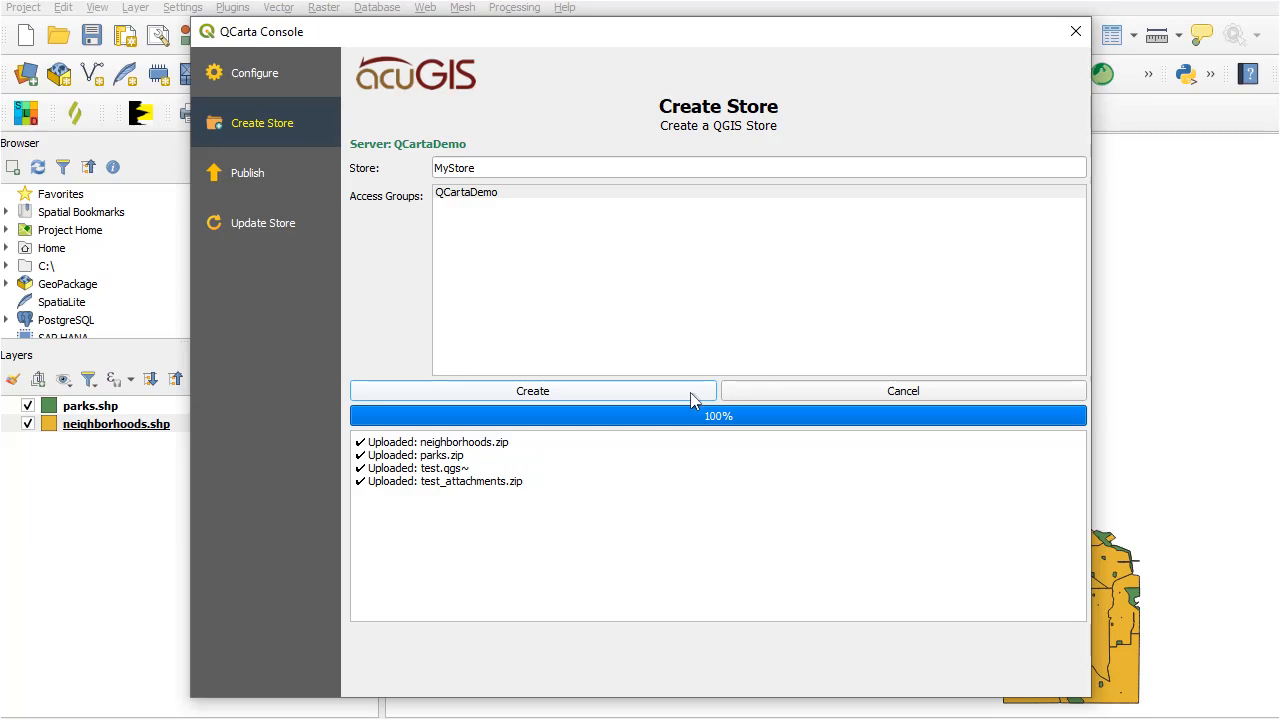
Set up a project for publishing from MyStore with the neighborhoods.shp and parks.shp layers.
left_click(247, 186)
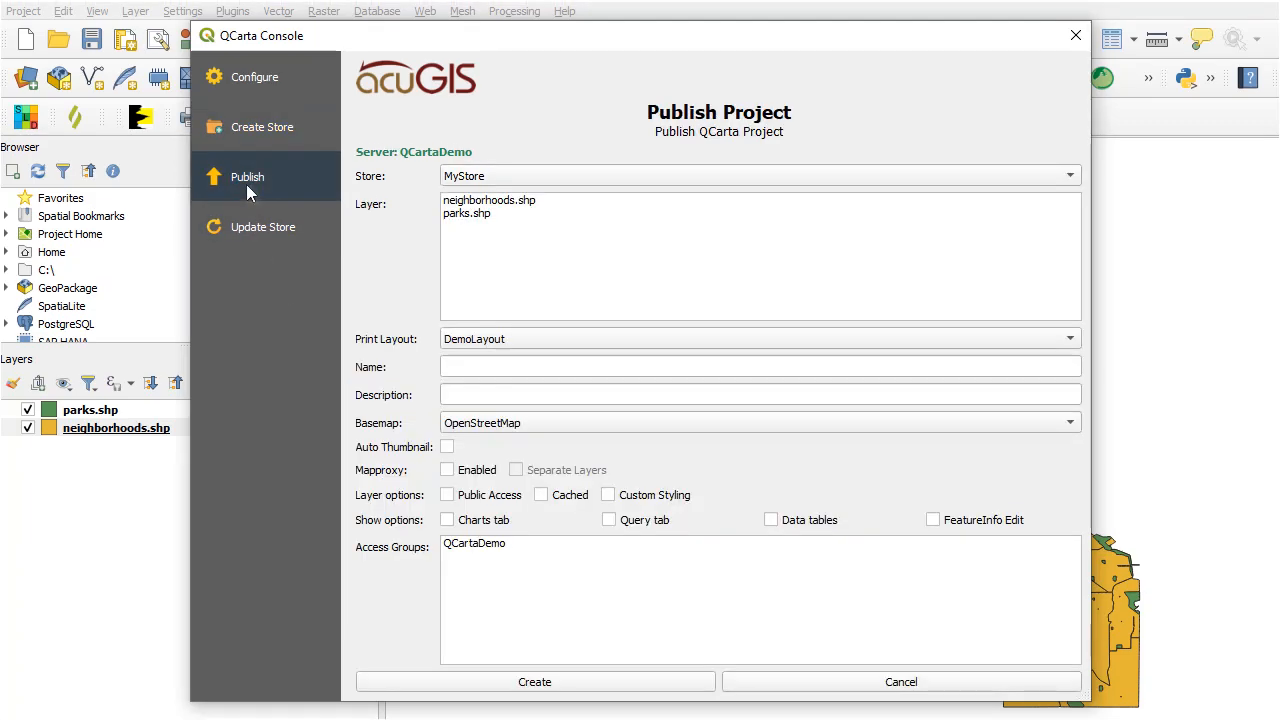
left_click(473, 180)
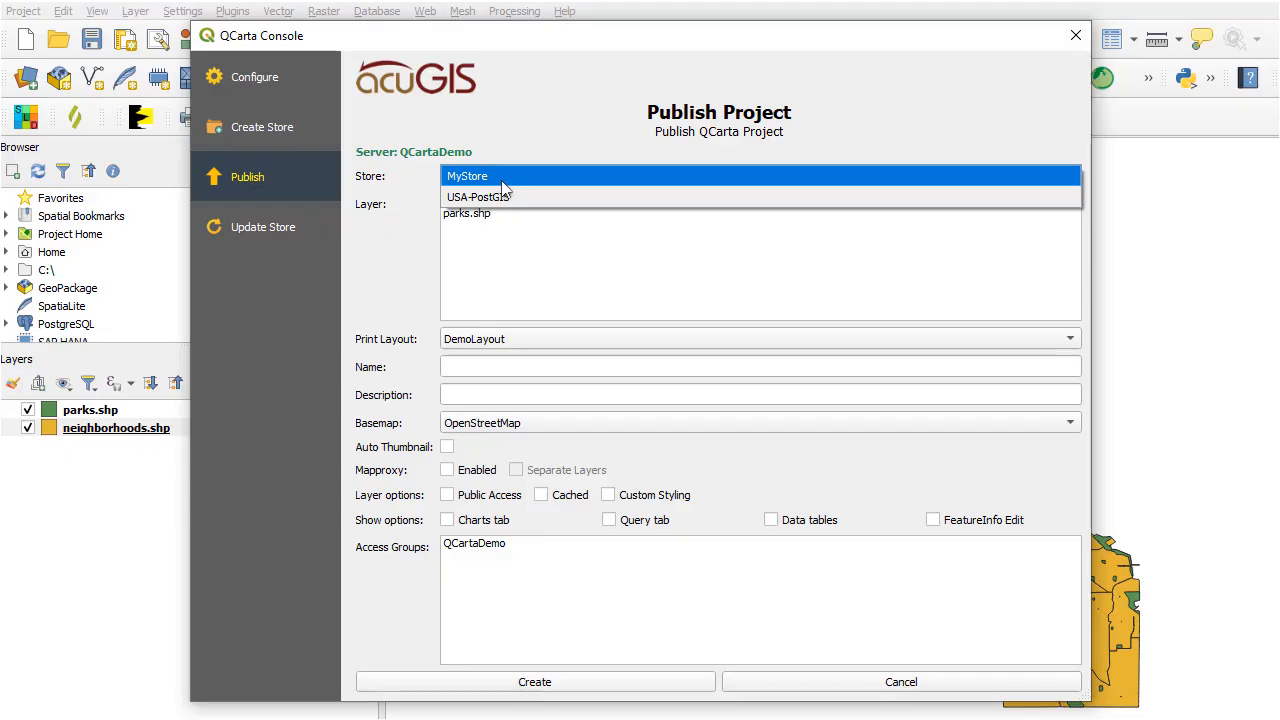
left_click(503, 180)
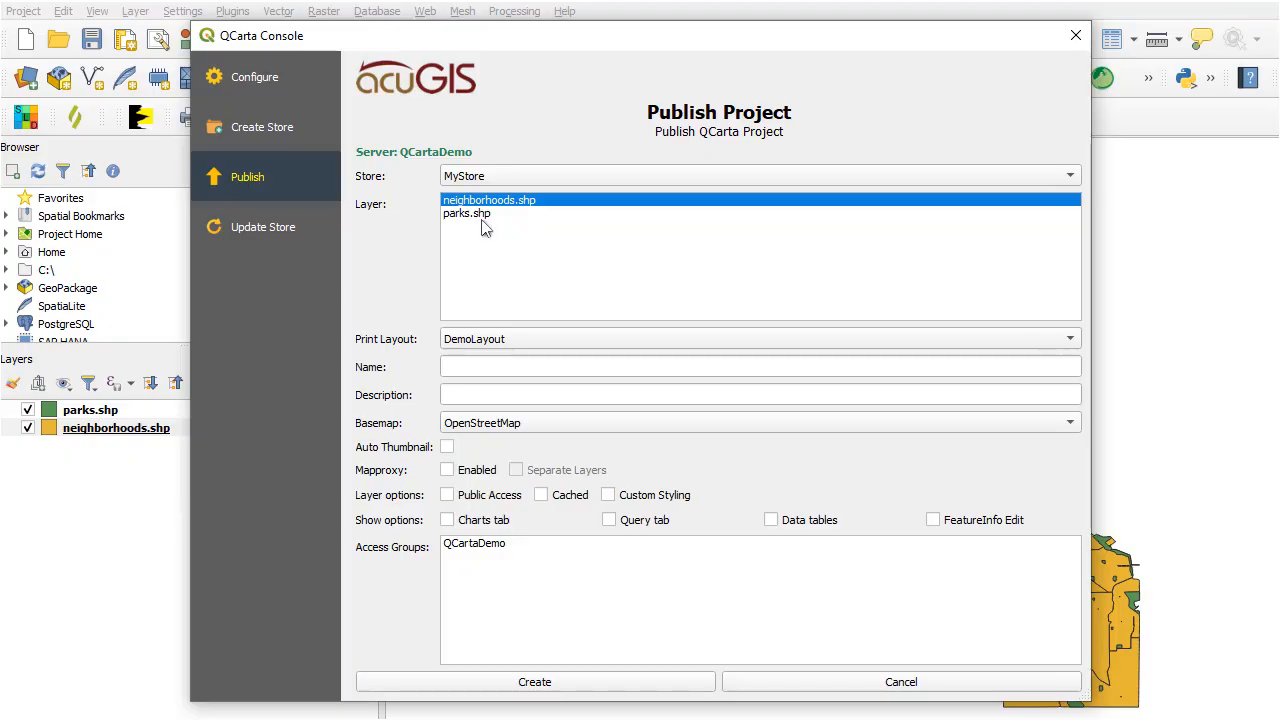
left_click(476, 220)
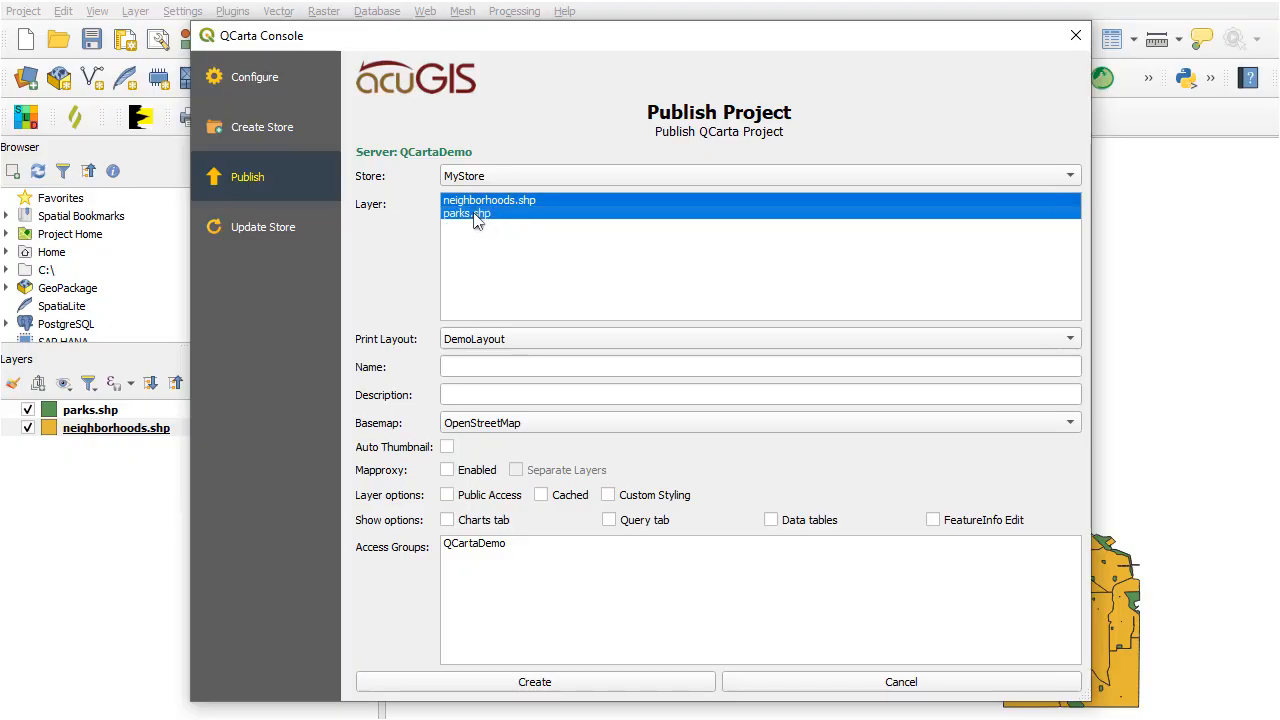
Name the published project QCartaMap and give it the description "My First QCarta Map".
left_click(506, 374)
type("QCa")
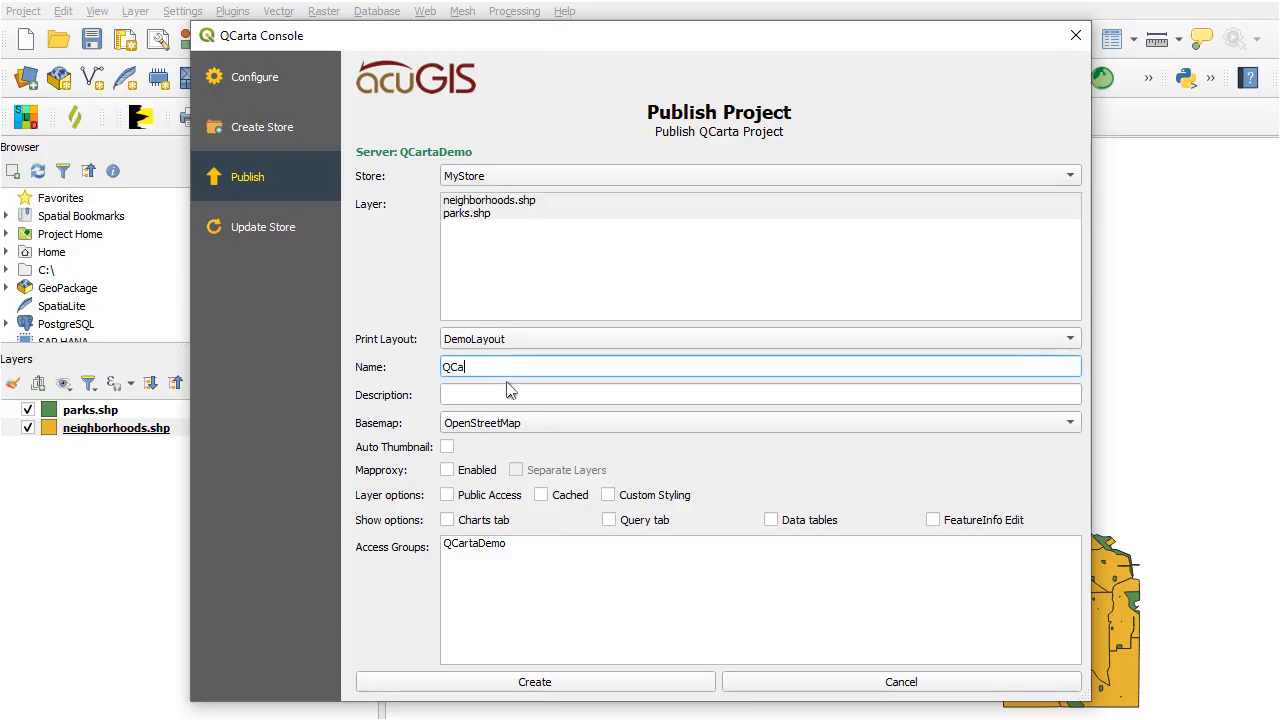
type("rtaMap")
left_click(506, 386)
type("QCarta Ma")
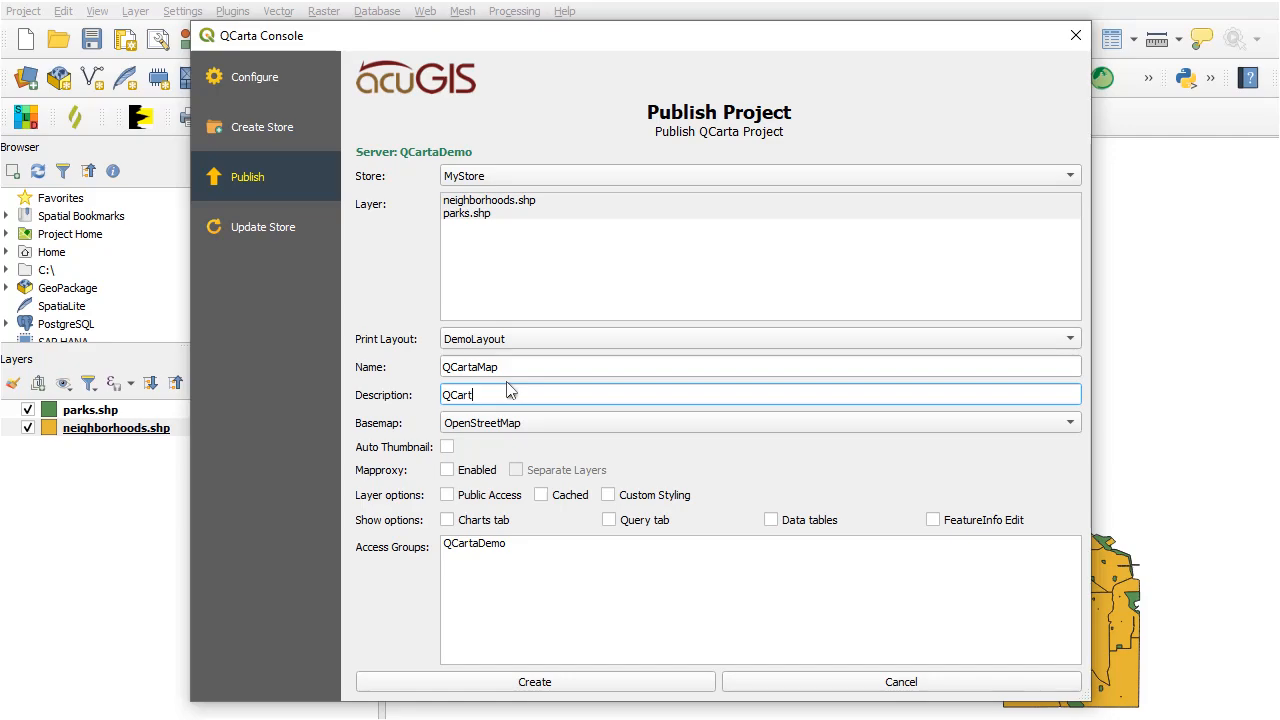
type("p")
type("My First")
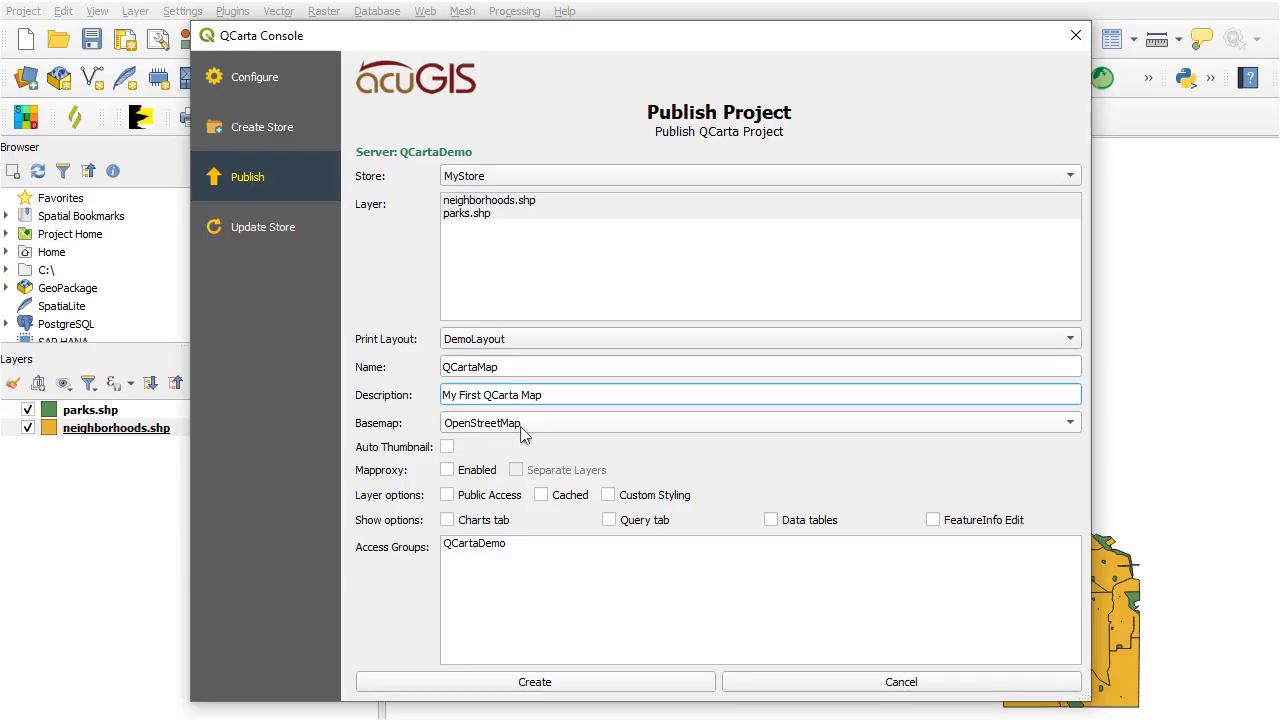
Set the basemap to Carto Light and enable Mapproxy with separate layers.
left_click(522, 429)
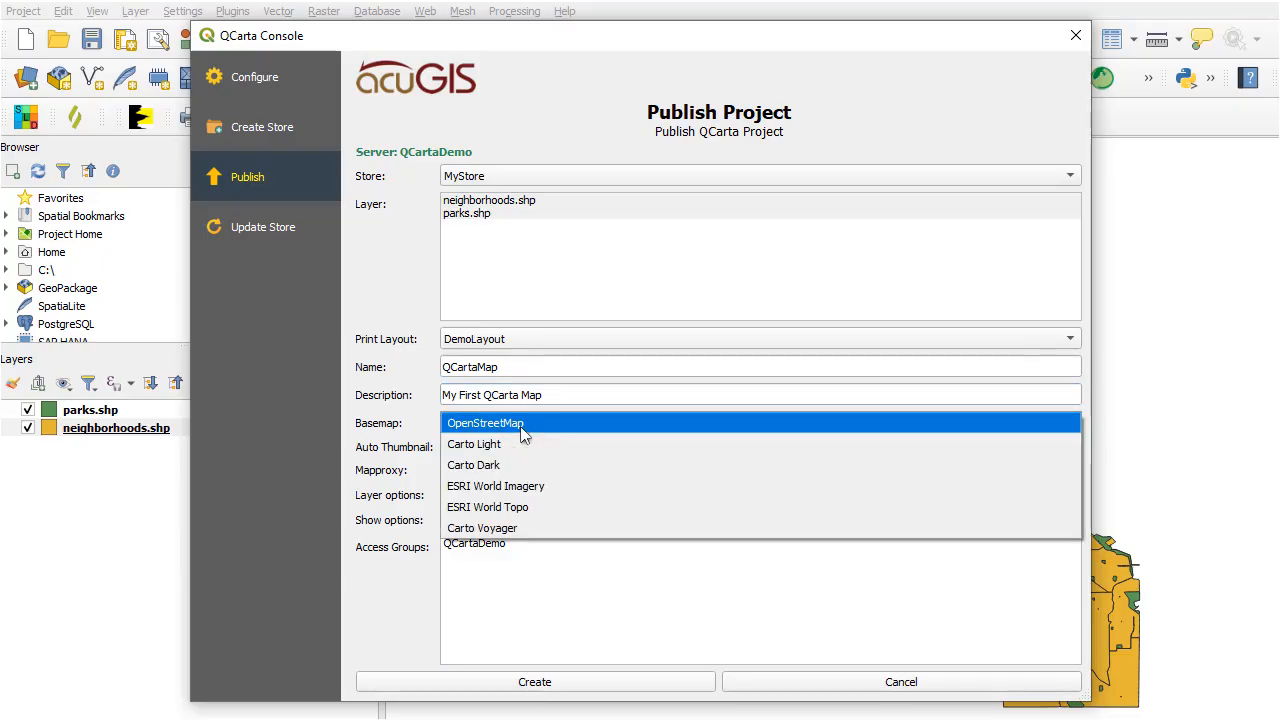
key("Down")
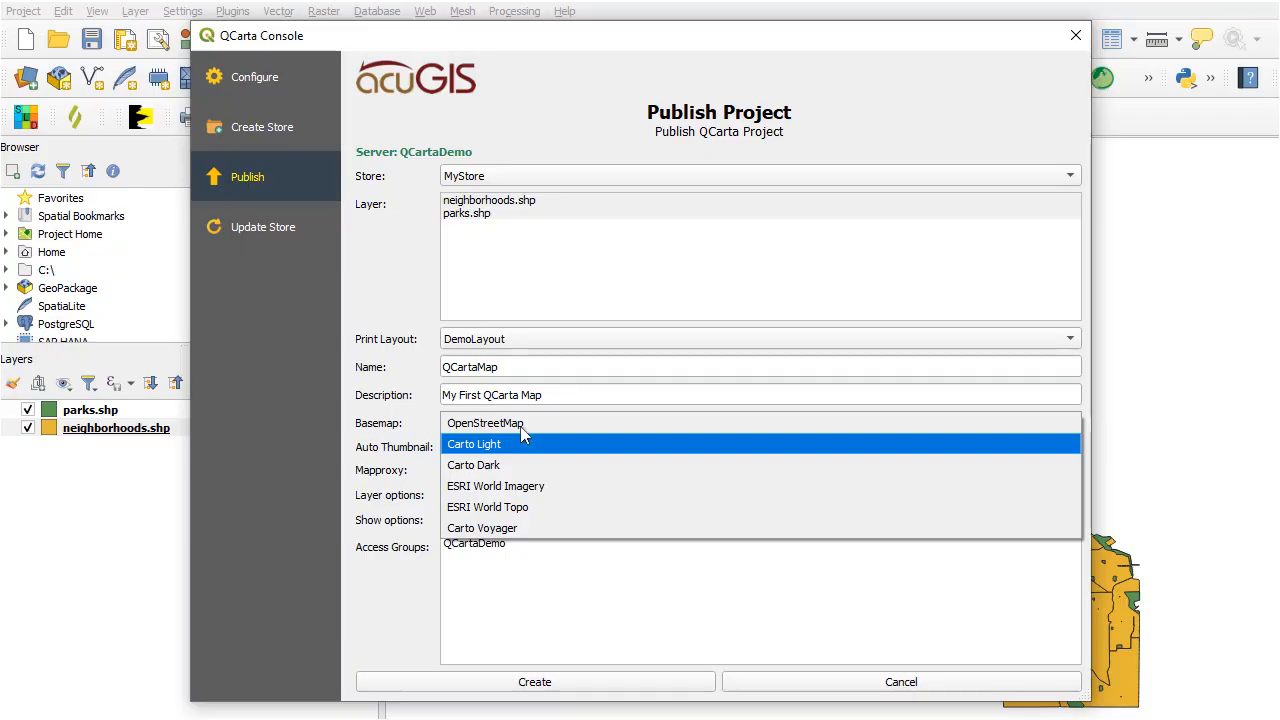
key("Return")
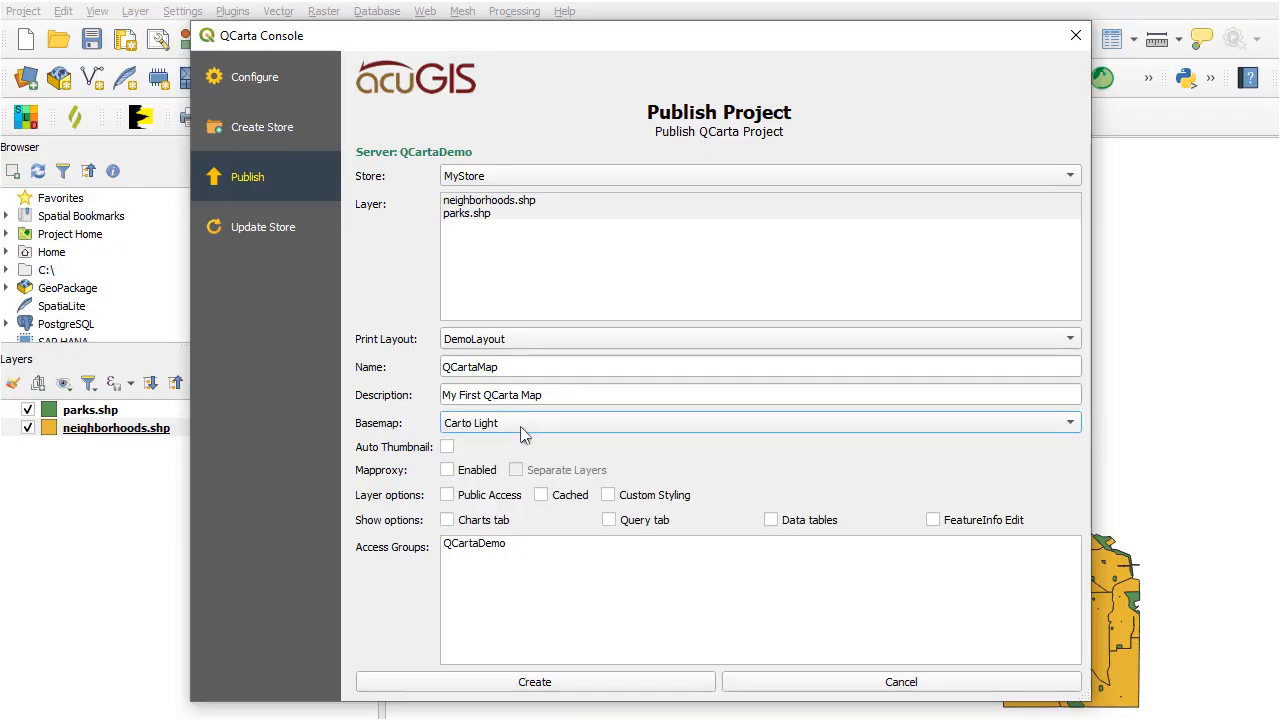
left_click(448, 470)
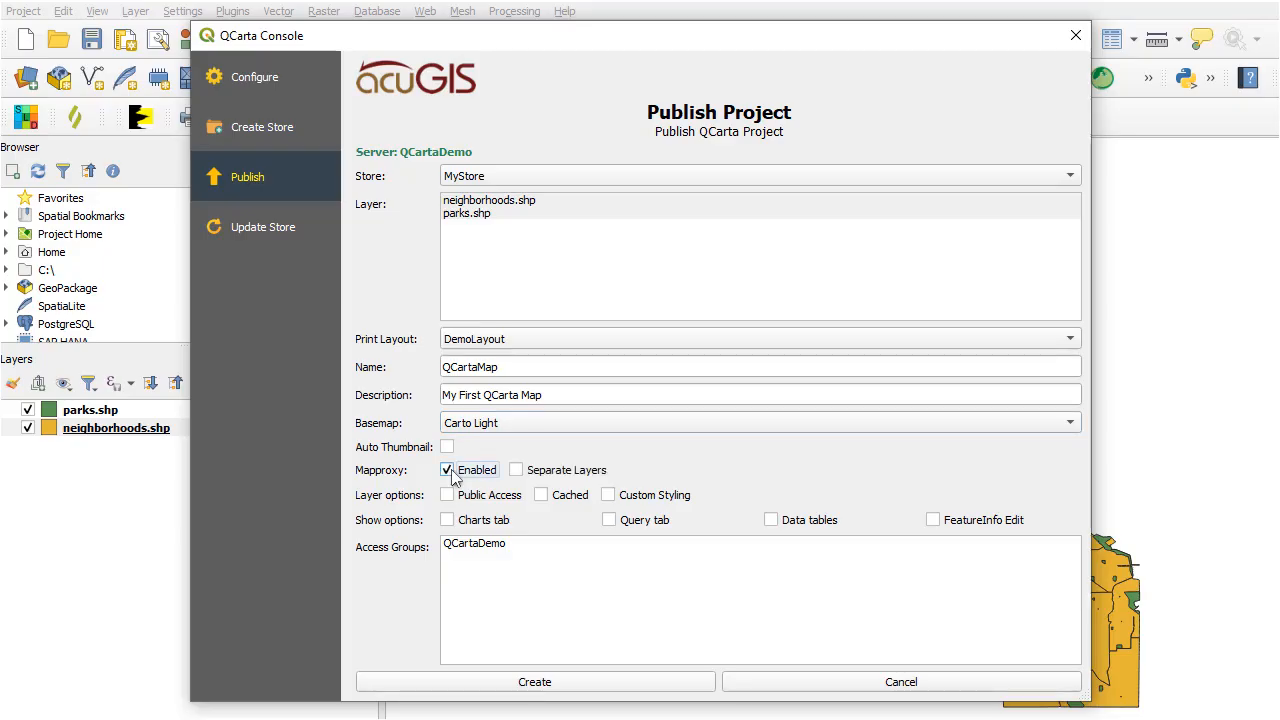
left_click(517, 472)
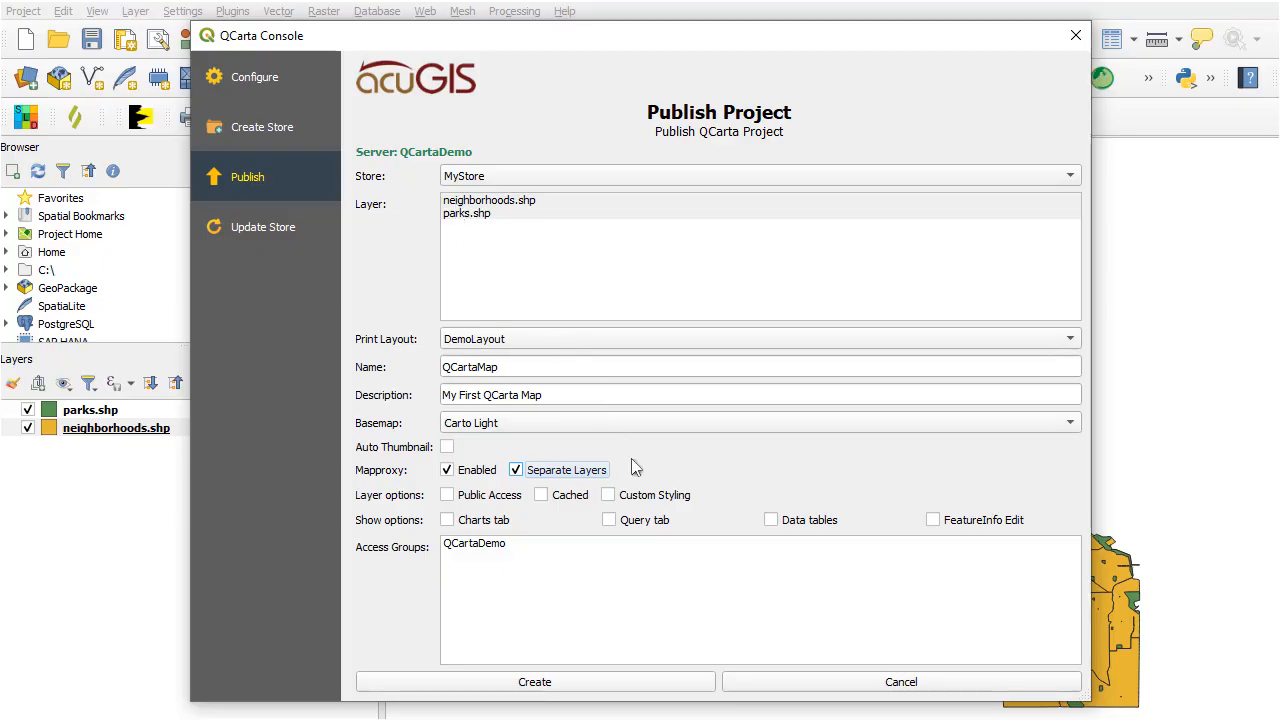
Allow public access to the map and enable its query tab and data tables.
left_click(448, 496)
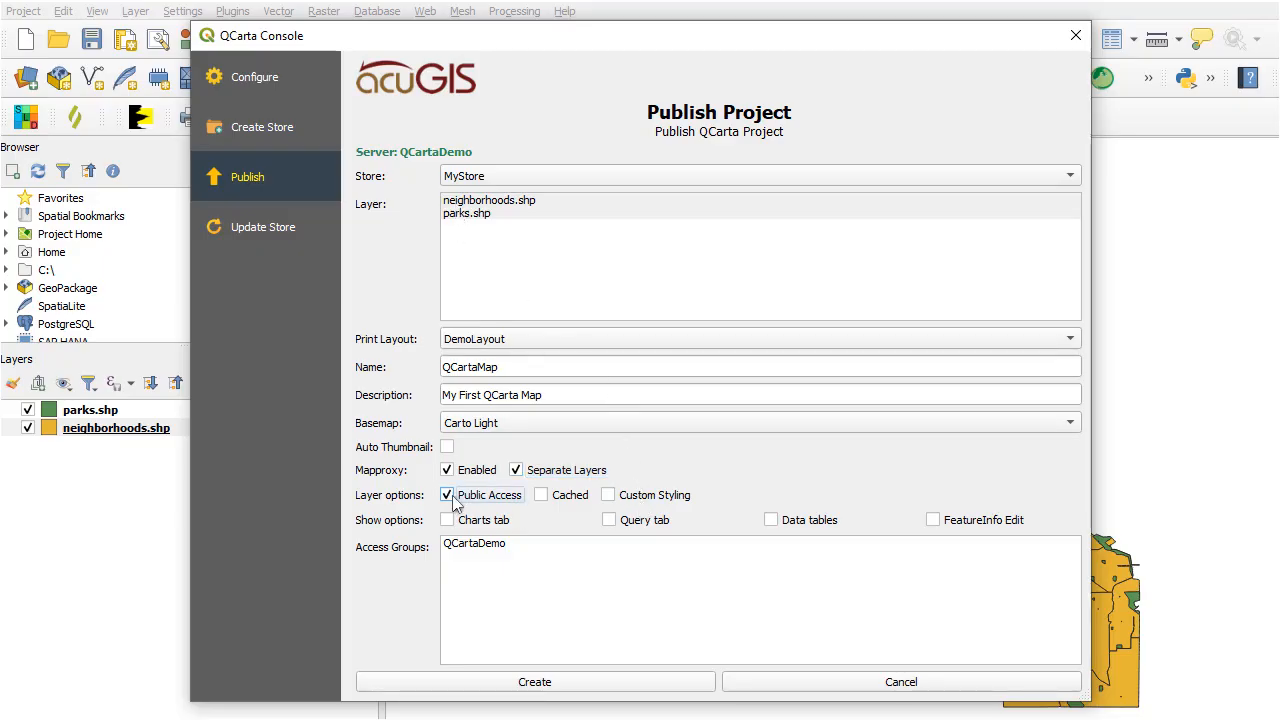
left_click(611, 521)
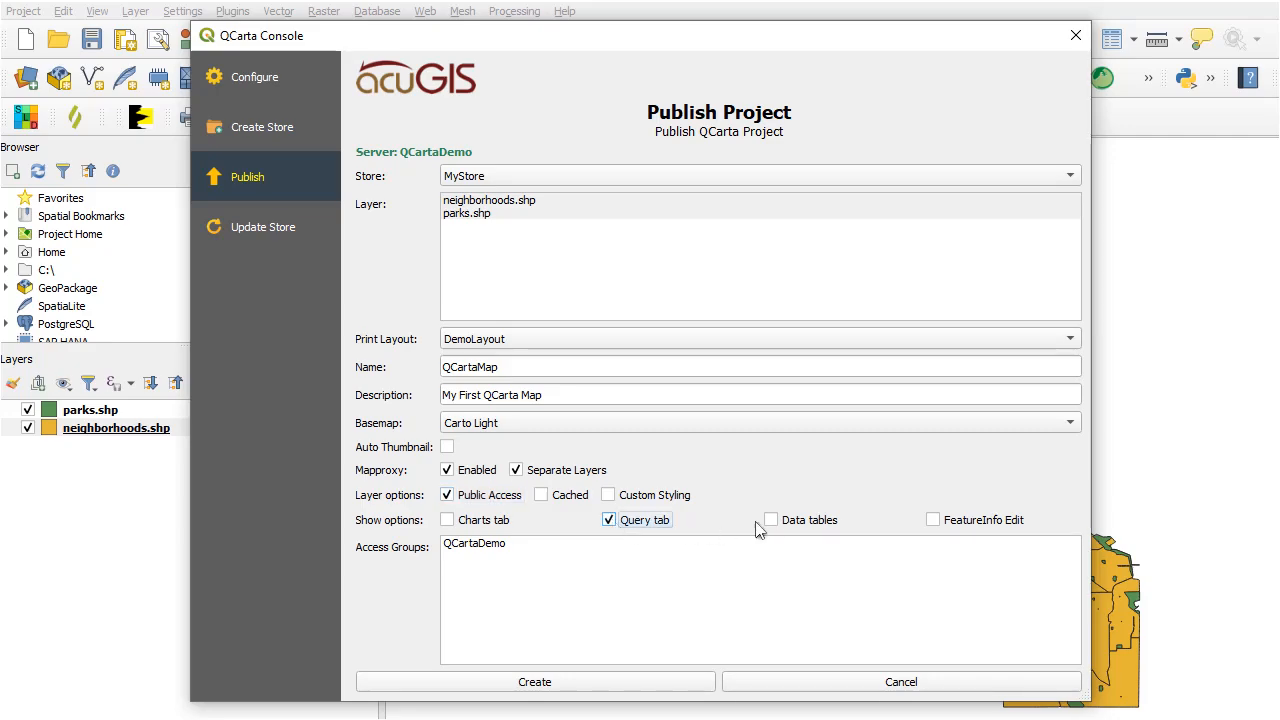
left_click(771, 521)
Grant the QCartaDemo group access to the map and publish it.
left_click(469, 548)
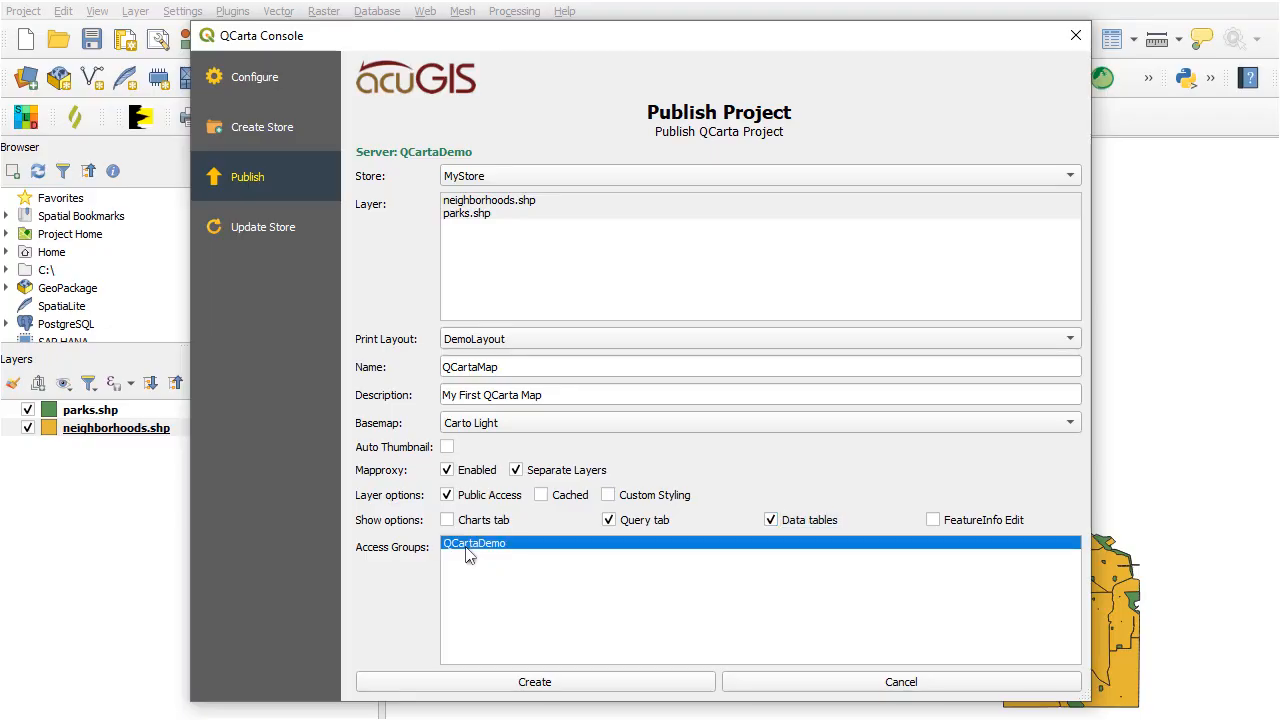
left_click(551, 684)
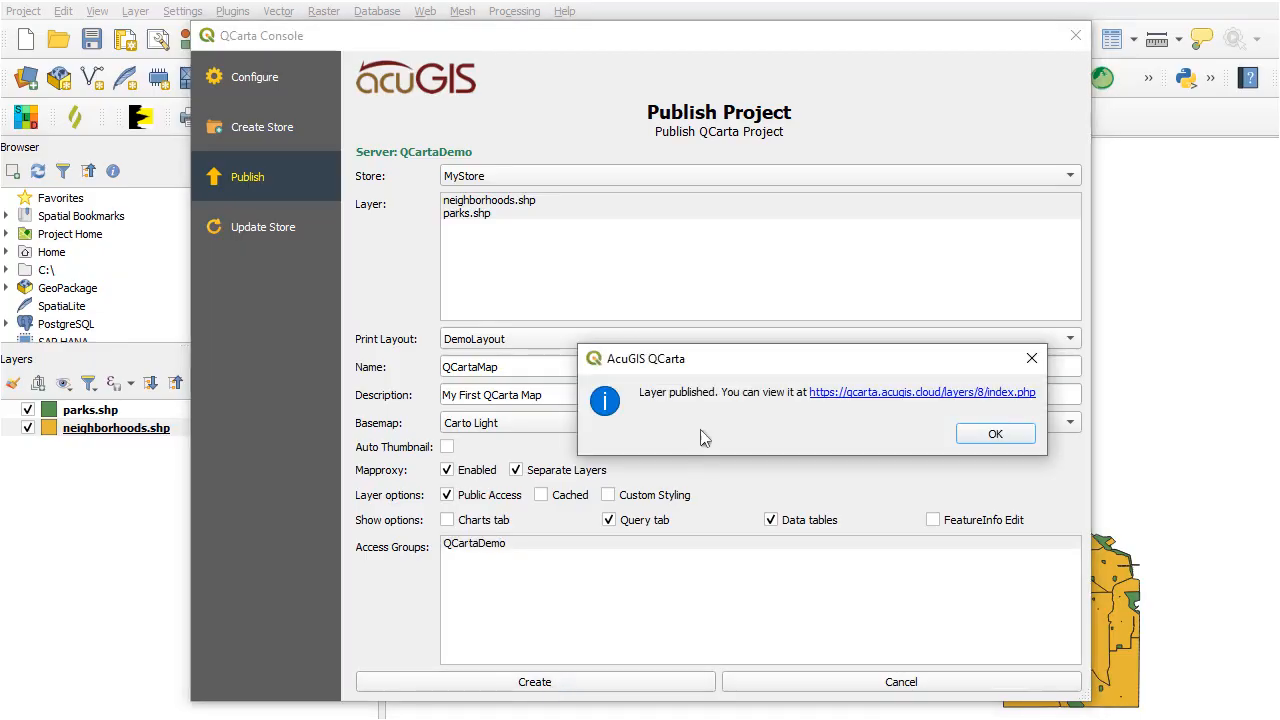
Open the published map in the browser from its link and display the attributes at the large park southwest of central Chicago.
left_click_drag(709, 362, 521, 298)
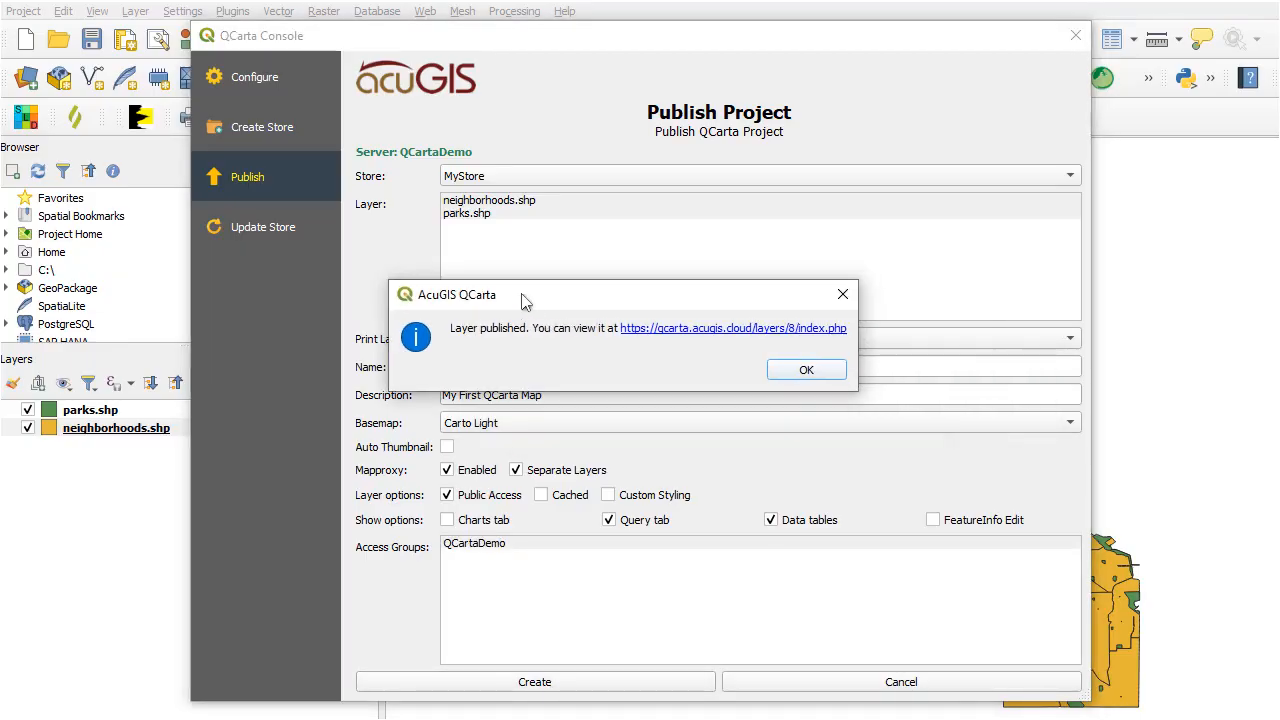
left_click(676, 334)
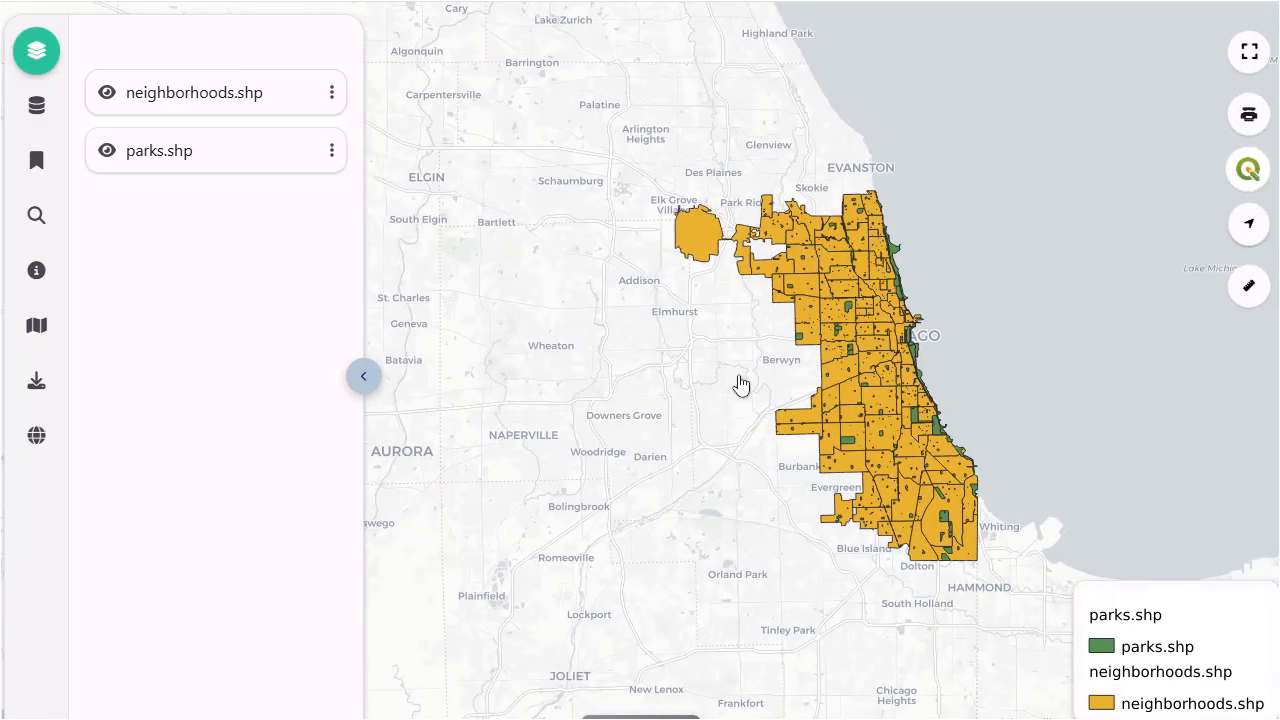
scroll(877, 358, "up", 1)
scroll(877, 358, "up", 1)
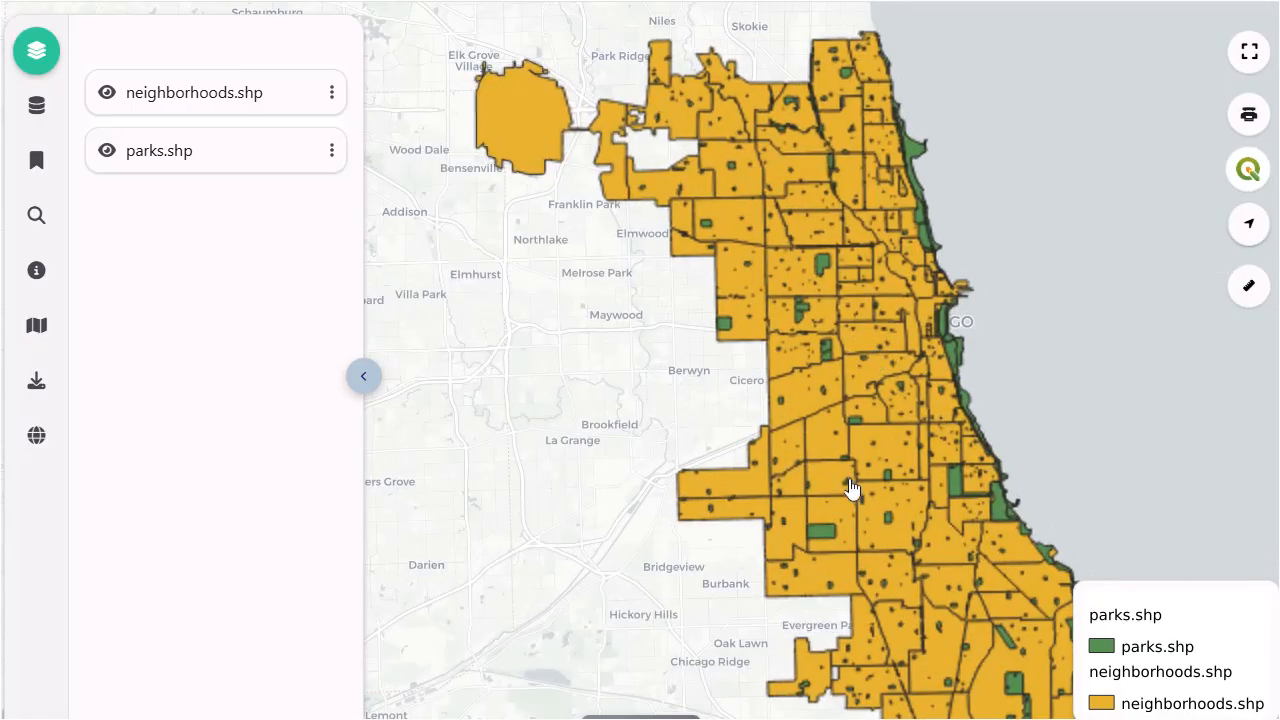
left_click(828, 538)
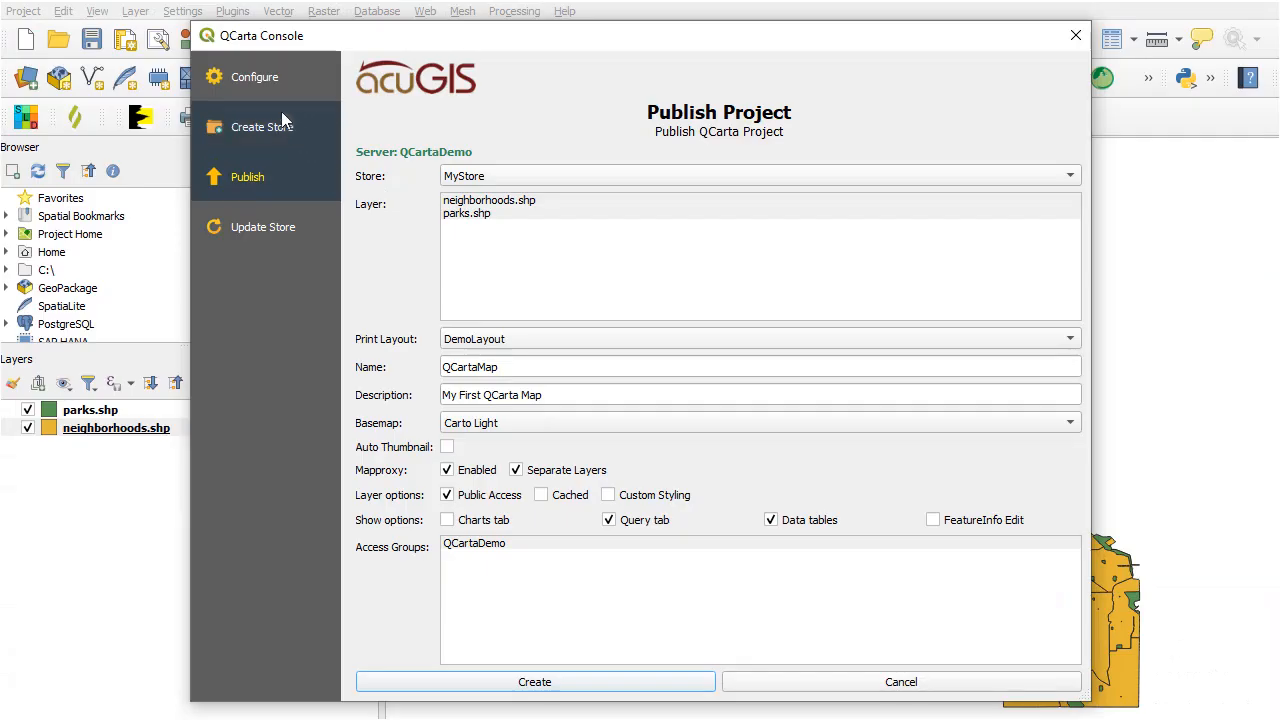
Switch to QGIS and review the server configuration, store creation and publishing settings in the QCarta Console, leaving without publishing again.
left_click(266, 79)
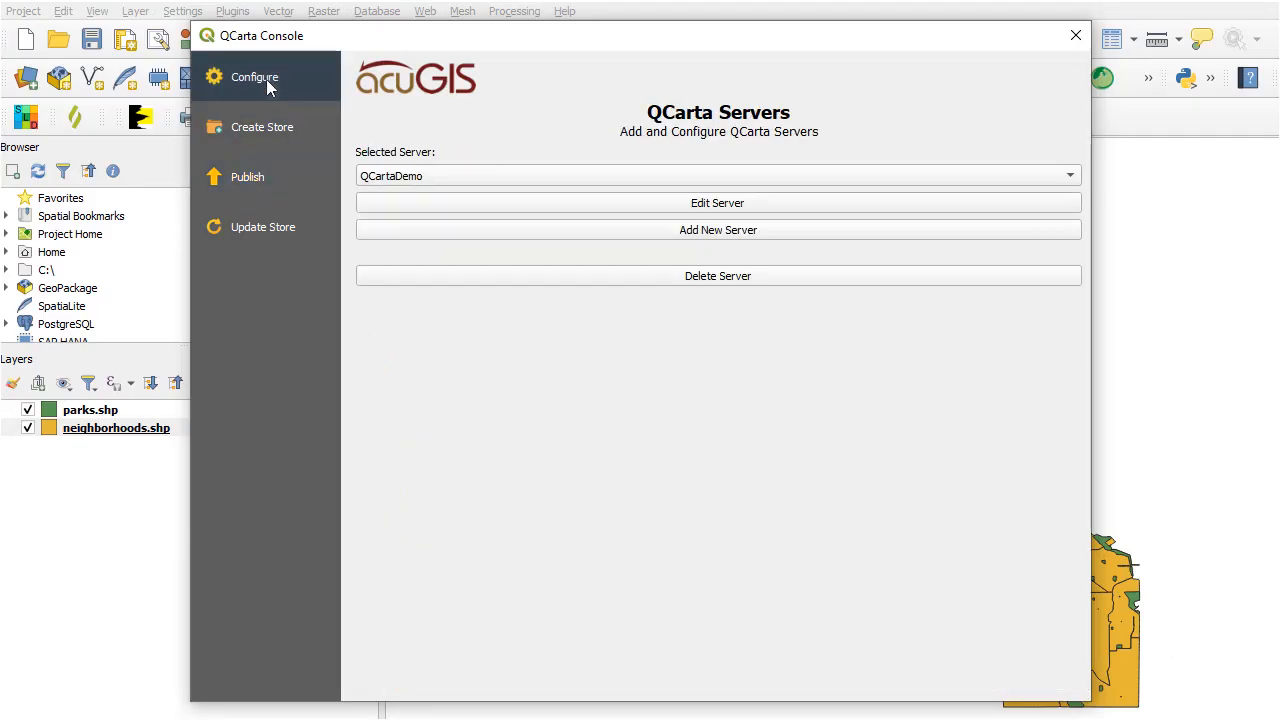
left_click(267, 128)
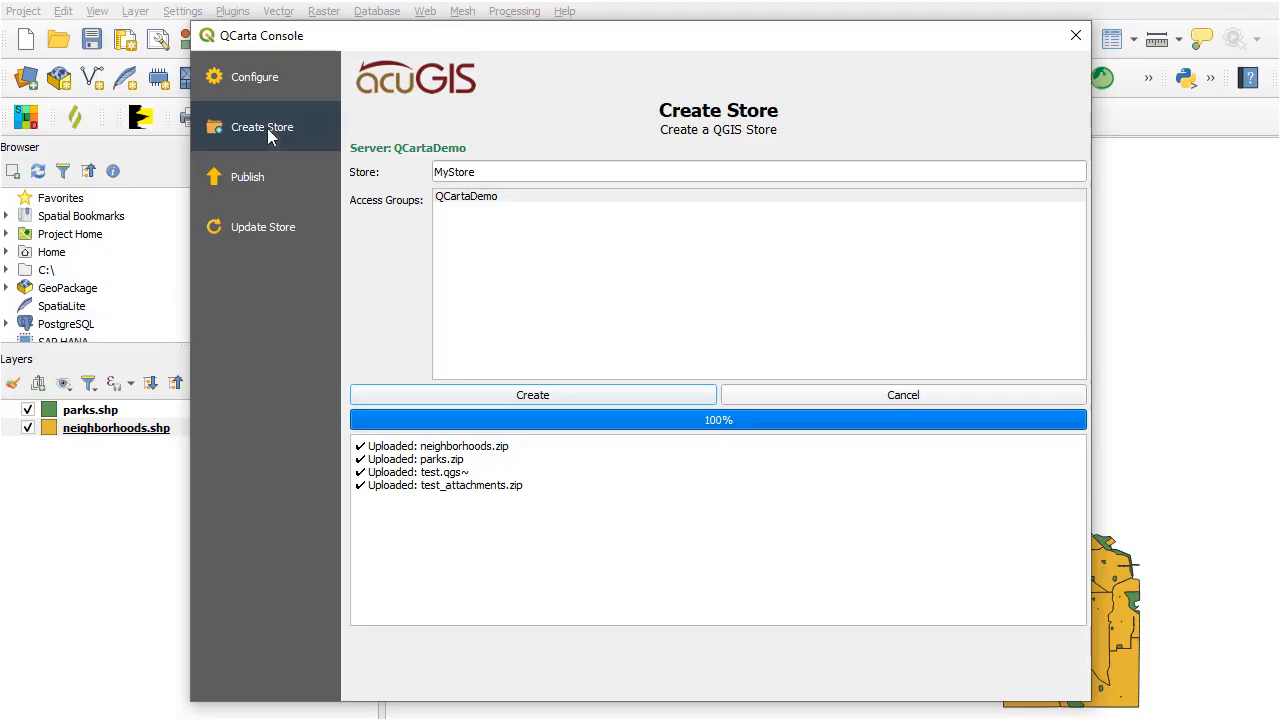
left_click(249, 188)
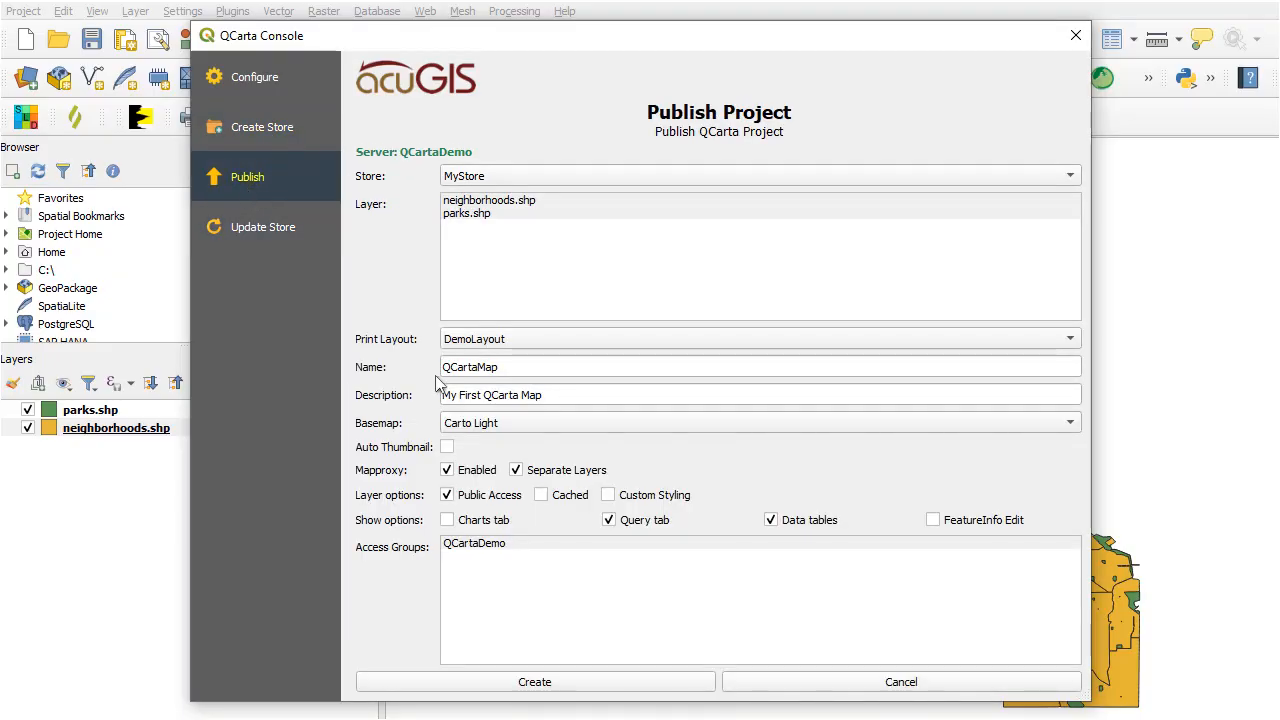
left_click(900, 688)
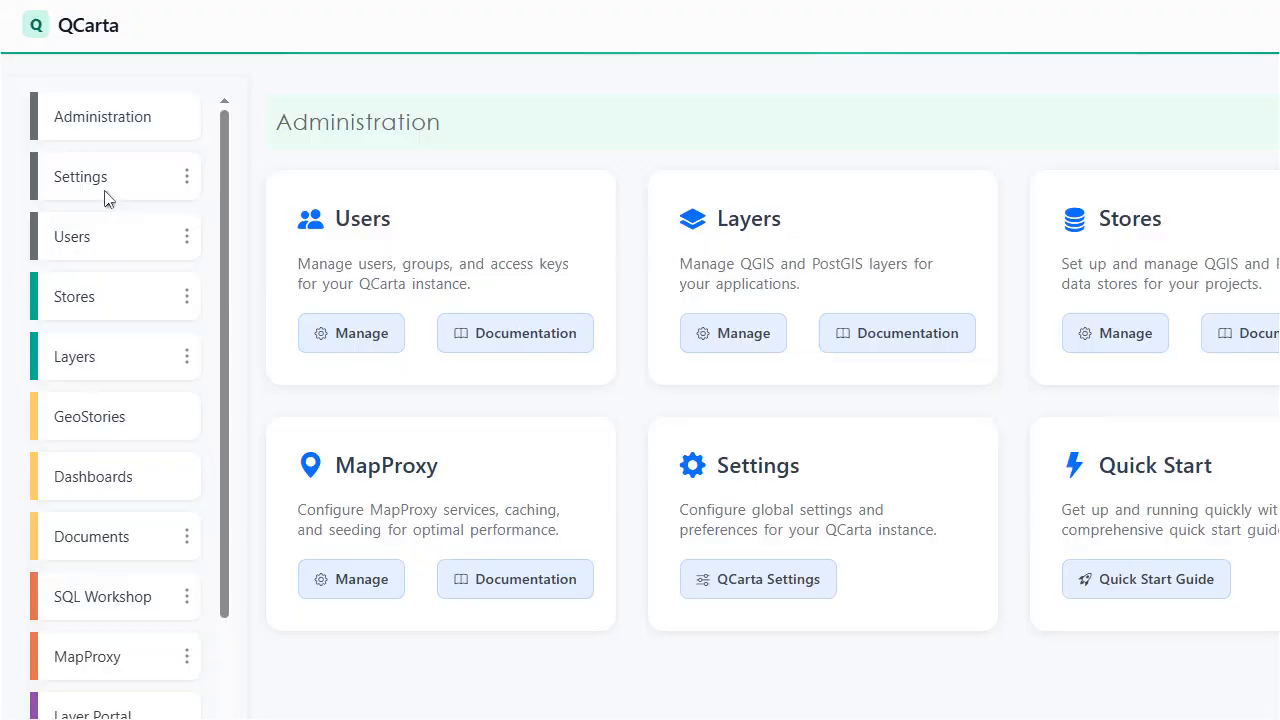
Check the stores and layers in the QCarta web administration, and review QCartaMap's layer settings through to the access groups without changing them.
left_click(75, 303)
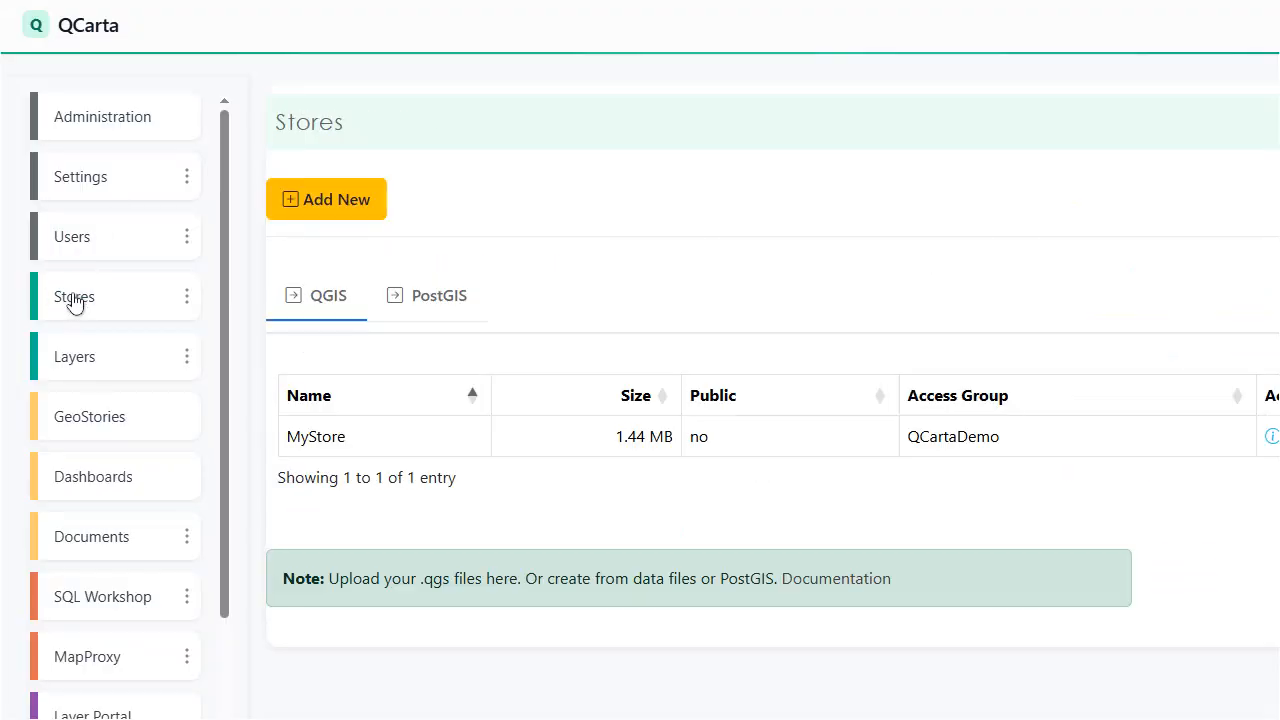
left_click(76, 362)
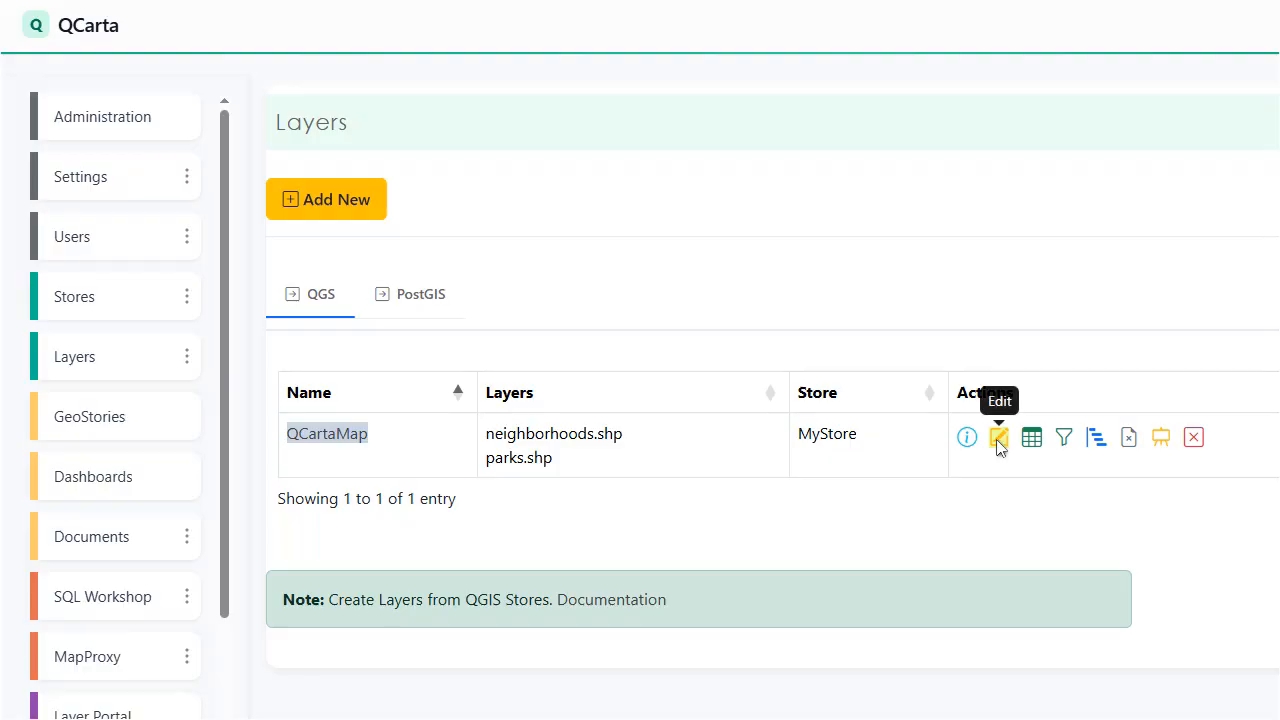
left_click(998, 440)
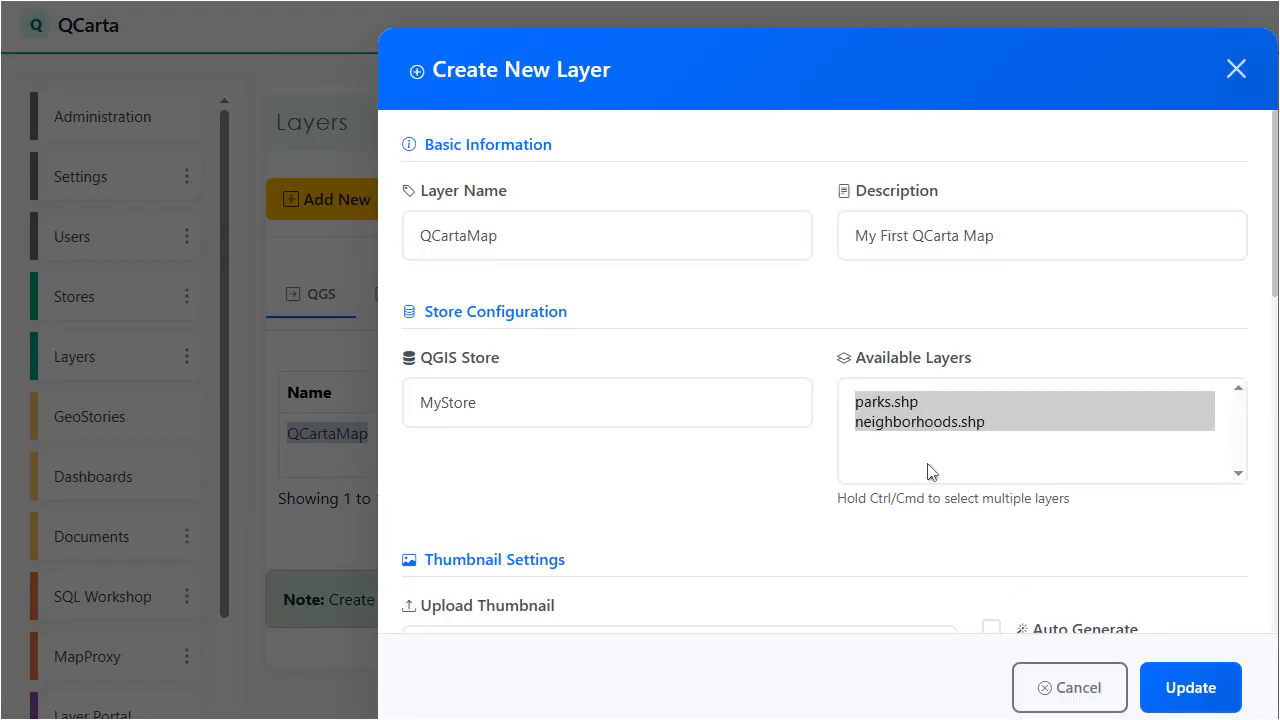
scroll(930, 471, "down", 7)
scroll(930, 471, "down", 3)
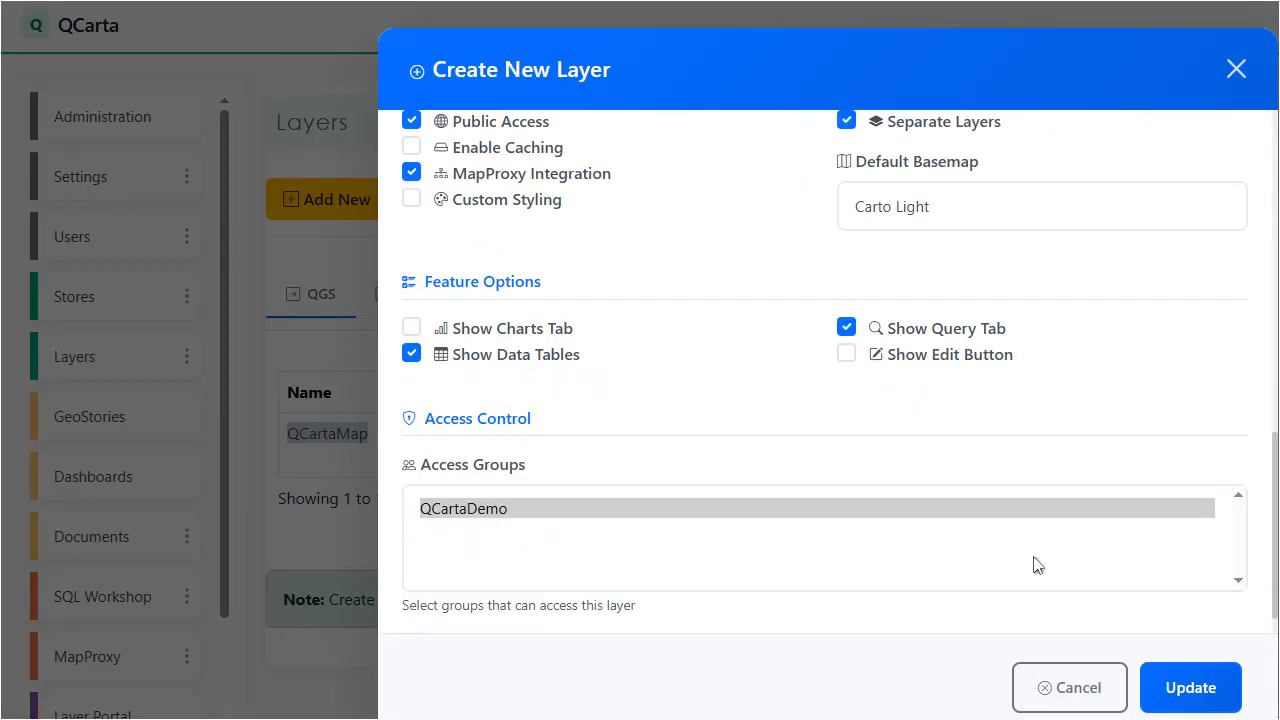
left_click(1069, 687)
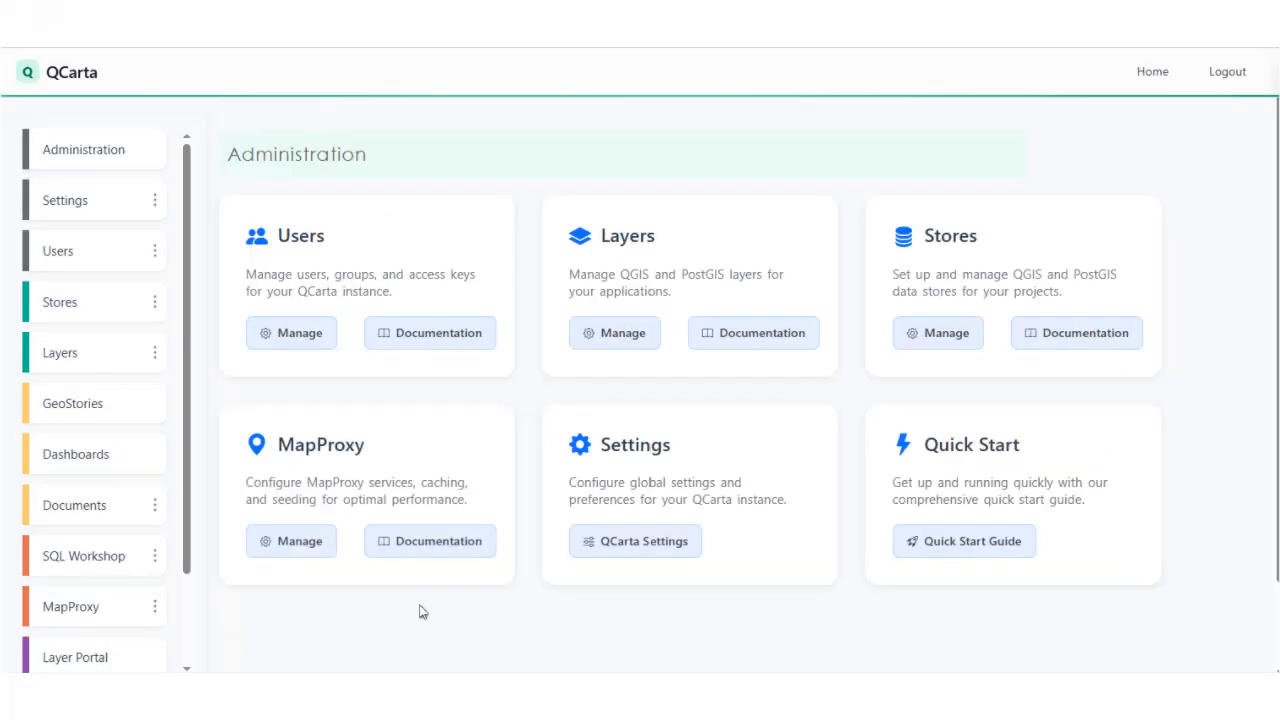
Open the QCarta landing page and inspect the QCartaMap card.
scroll(163, 550, "down", 2)
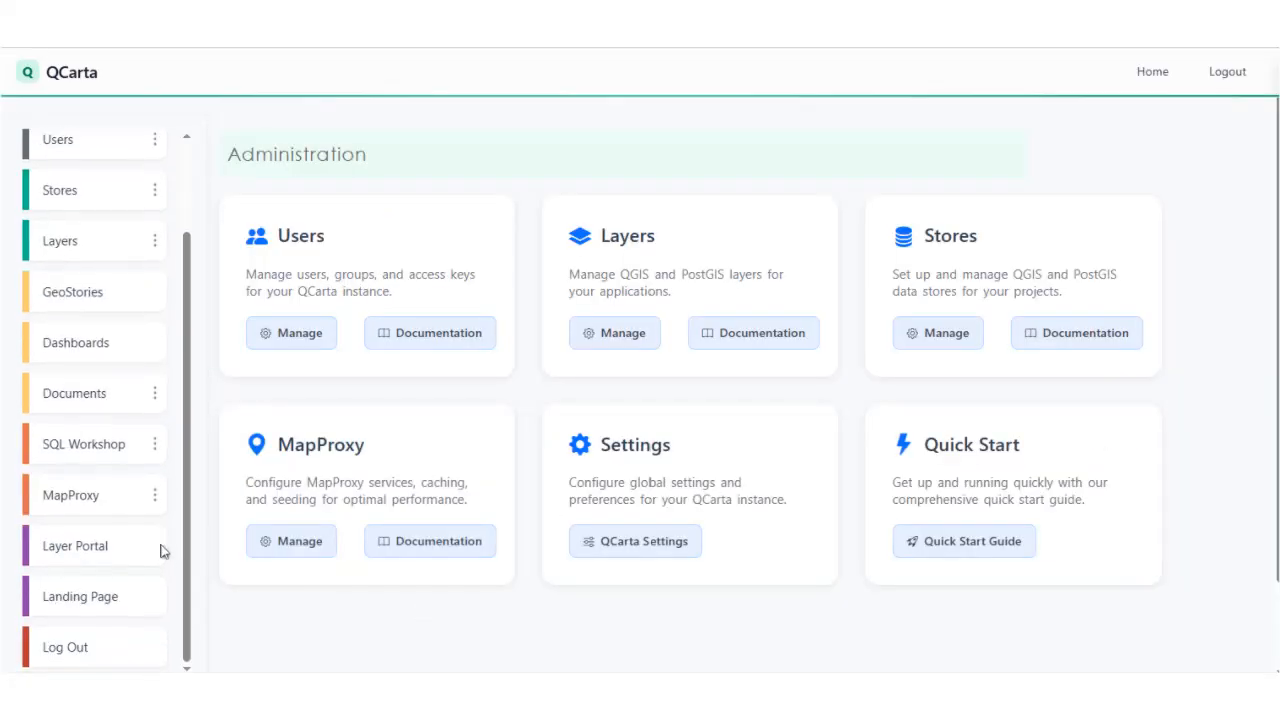
left_click(103, 597)
mouse_move(637, 337)
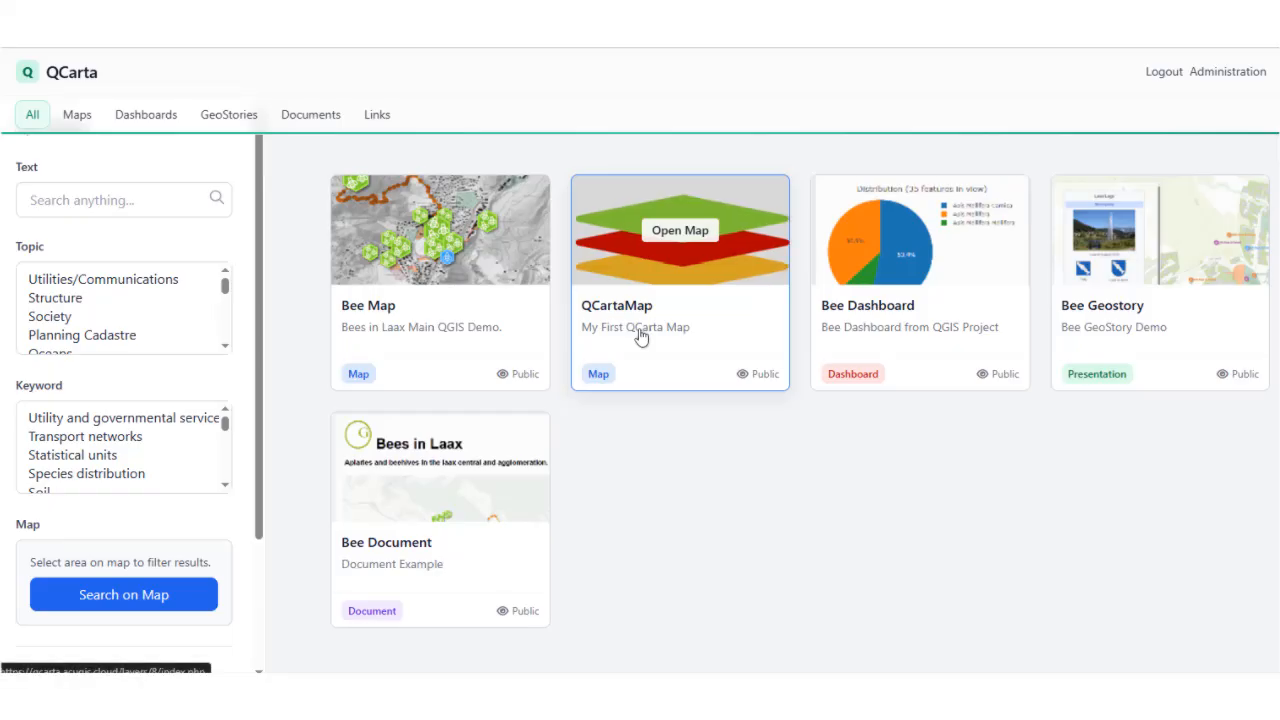
Return to the layer administration, upload MyMapThumbnail.png from the Desktop as the QCartaMap thumbnail, and save the layer.
left_click(1230, 73)
left_click(613, 338)
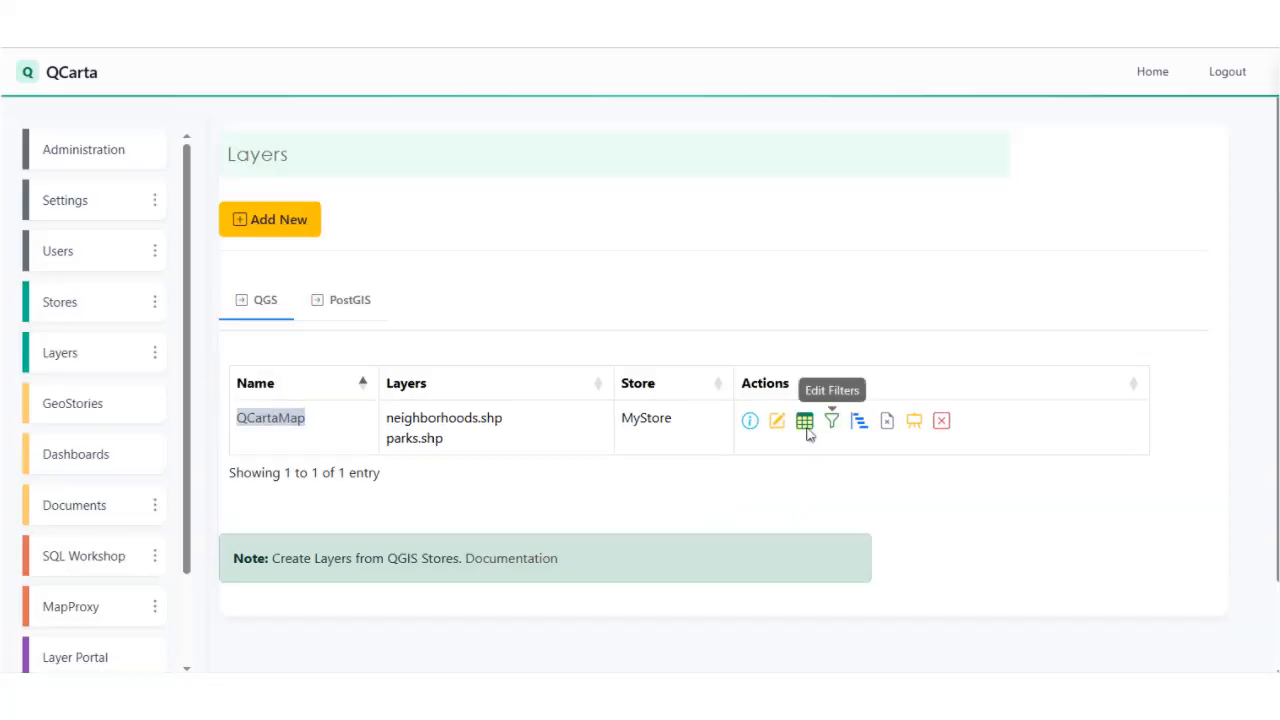
left_click(777, 420)
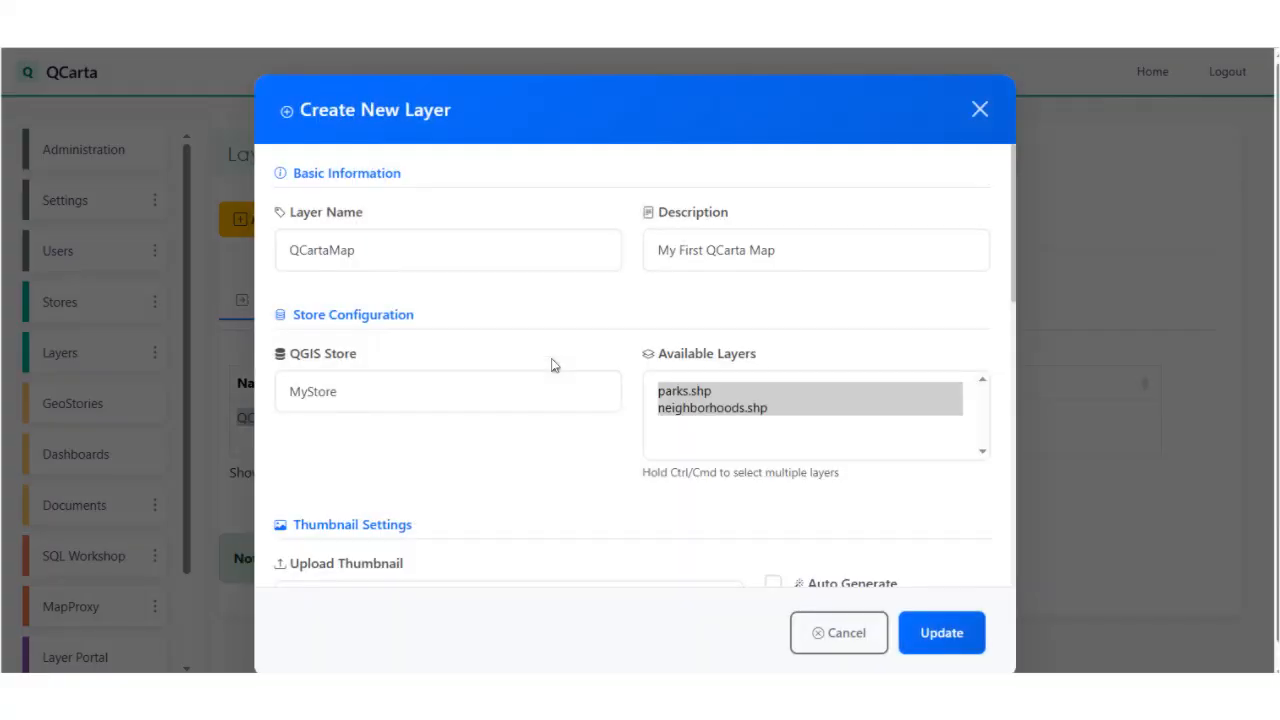
scroll(553, 366, "down", 3)
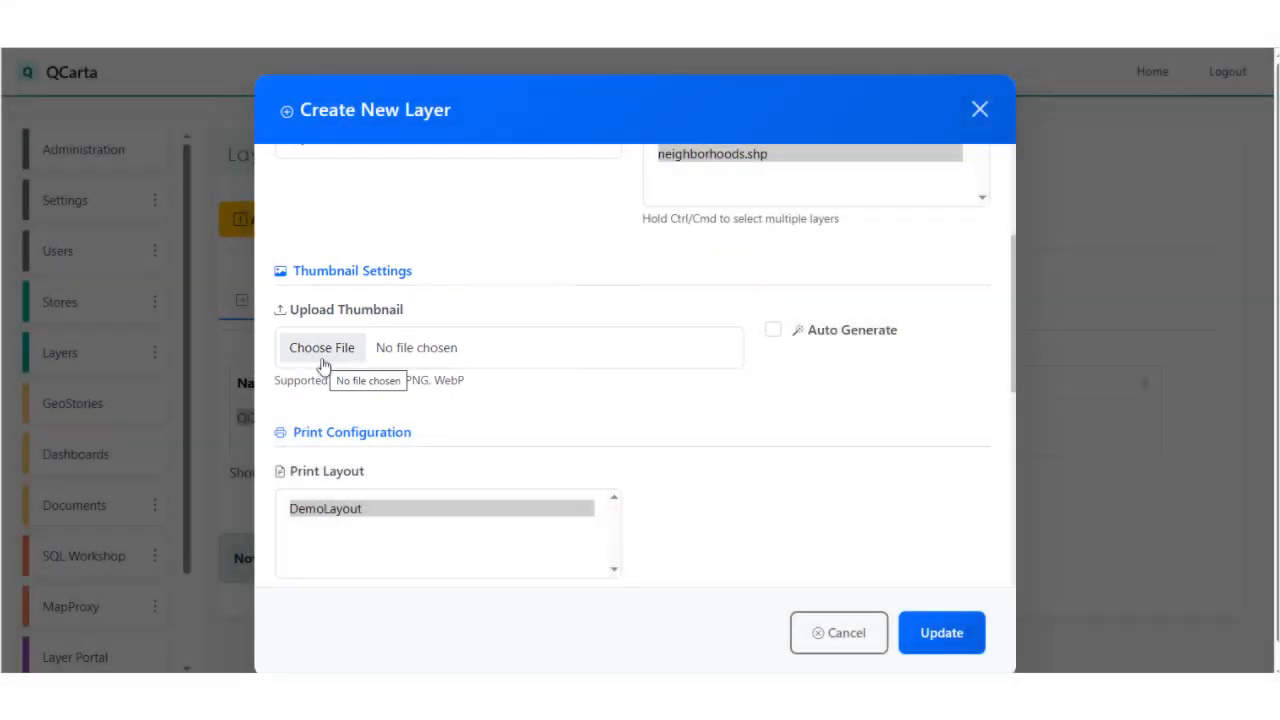
left_click(326, 352)
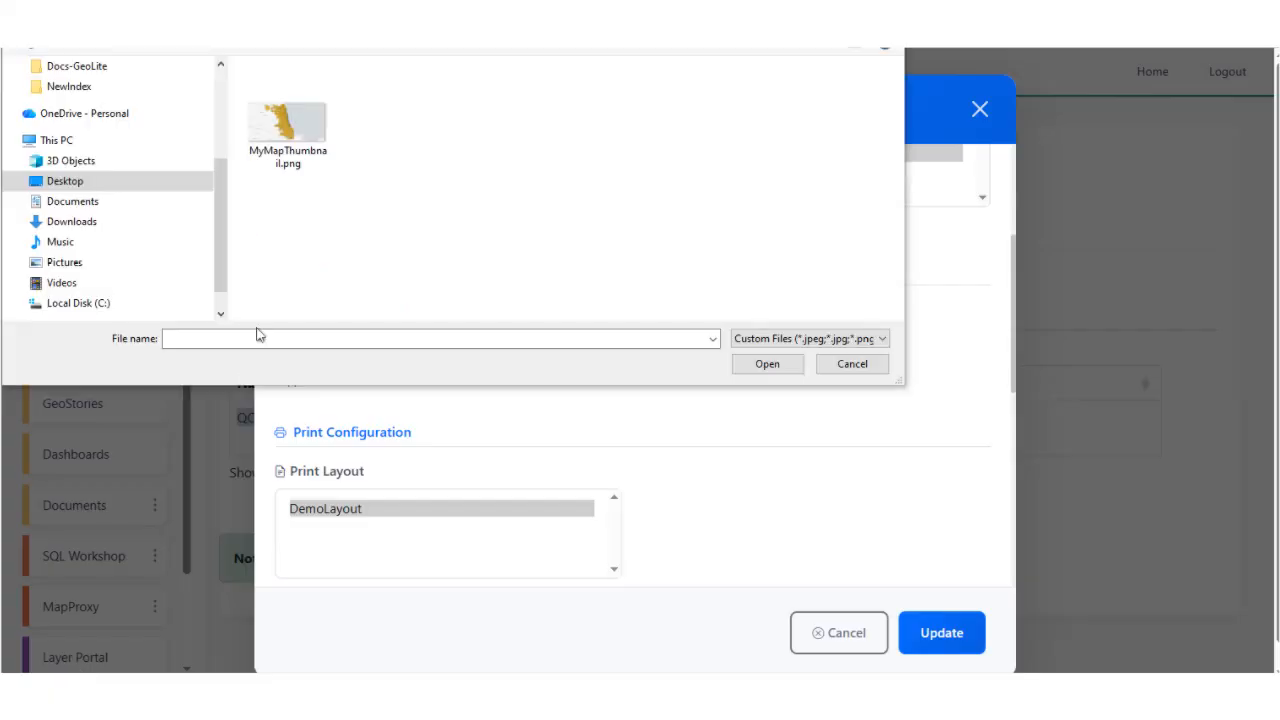
double_click(288, 120)
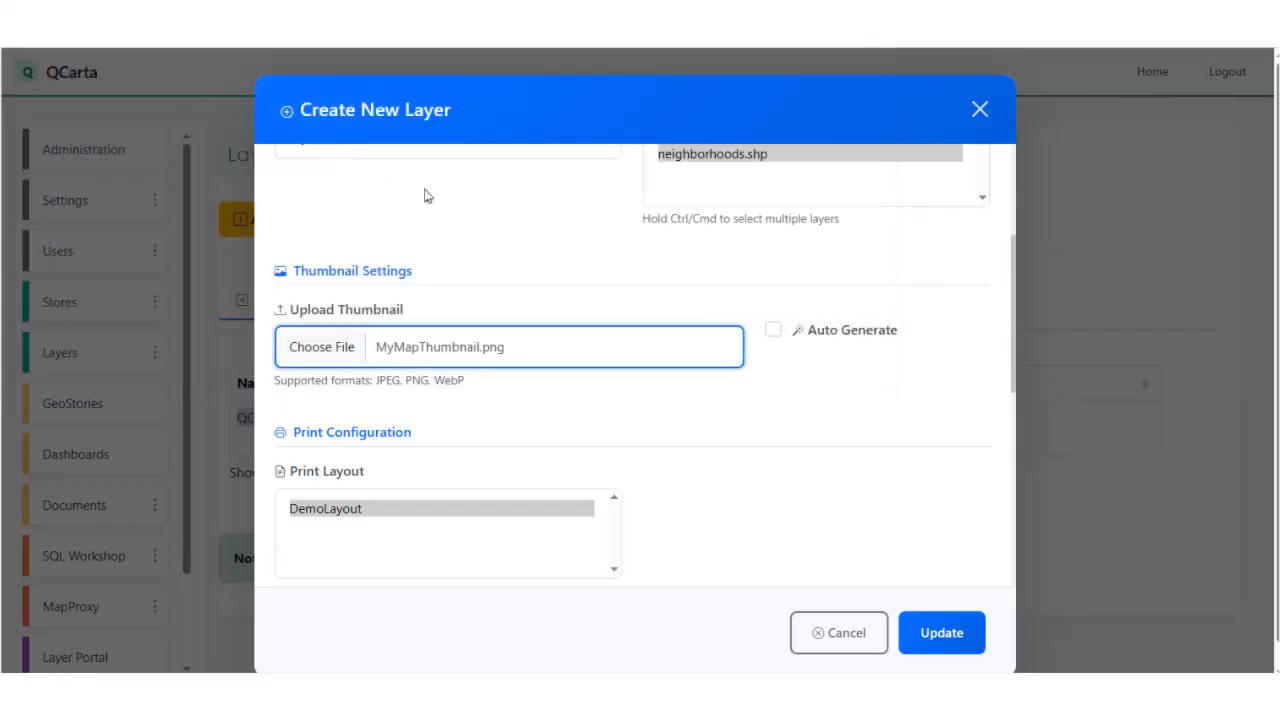
scroll(862, 543, "down", 2)
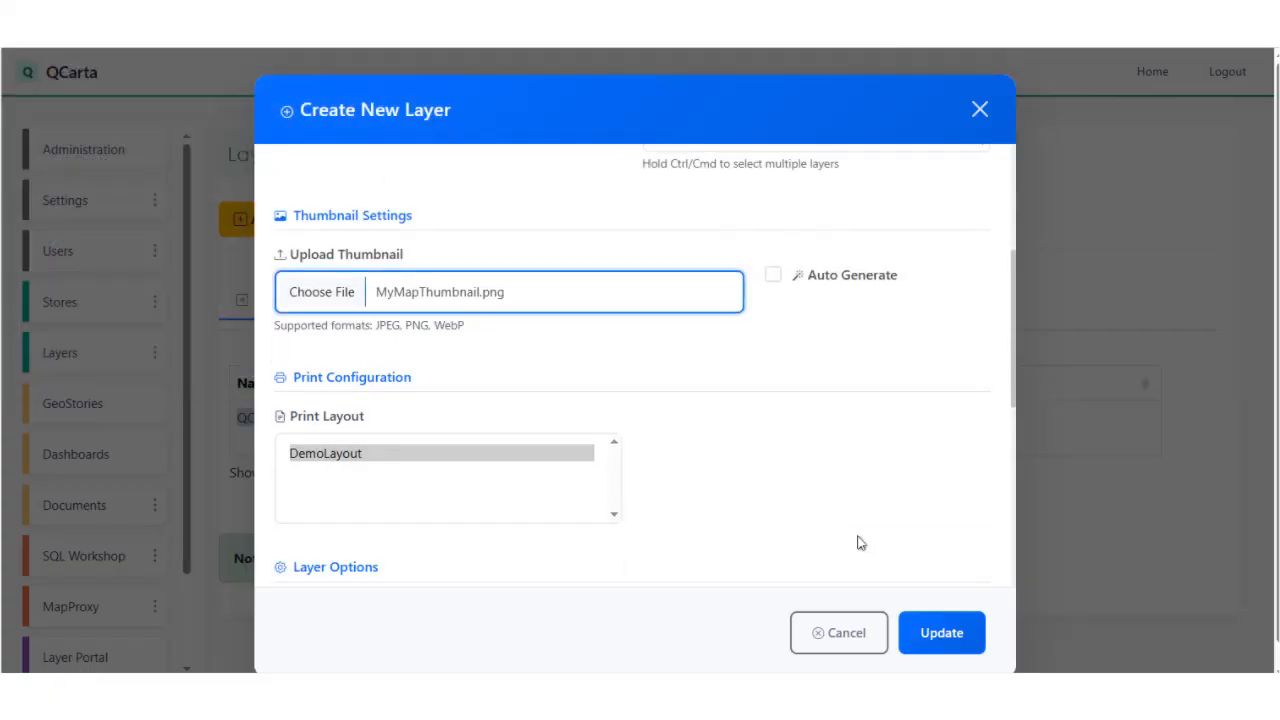
left_click(940, 632)
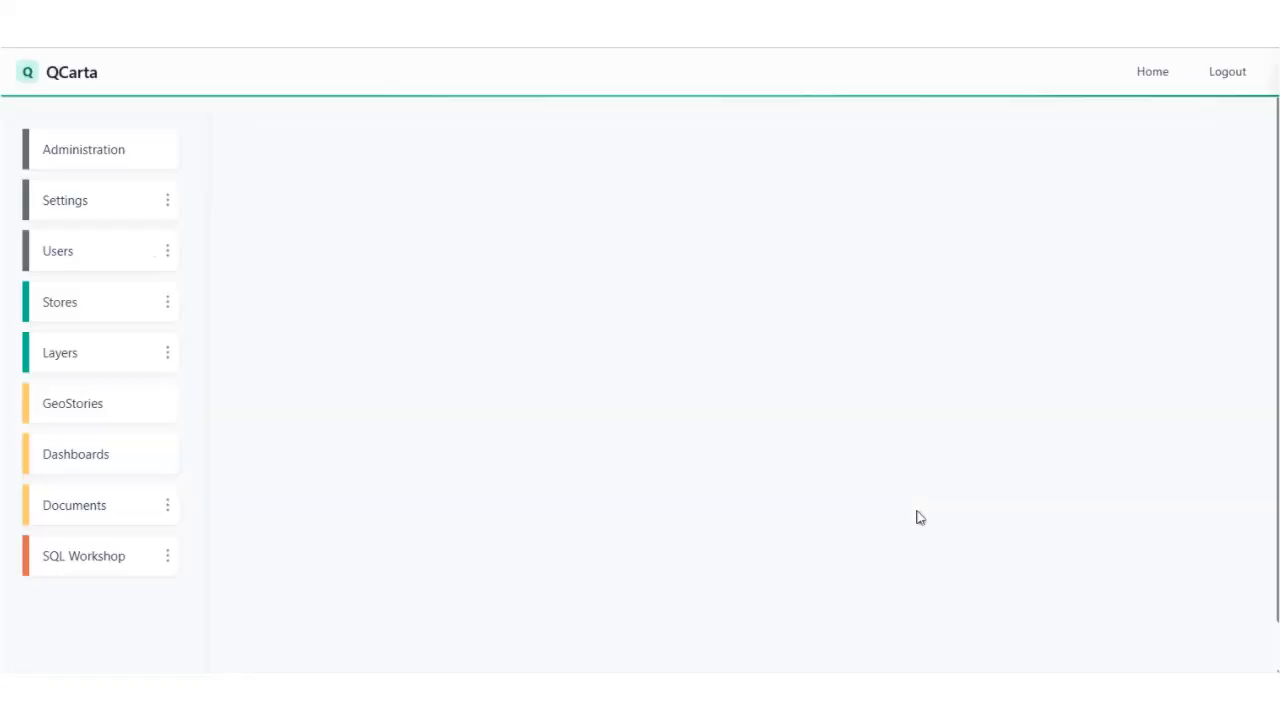
Reopen the landing page to check the thumbnail on the QCartaMap card.
scroll(166, 535, "down", 2)
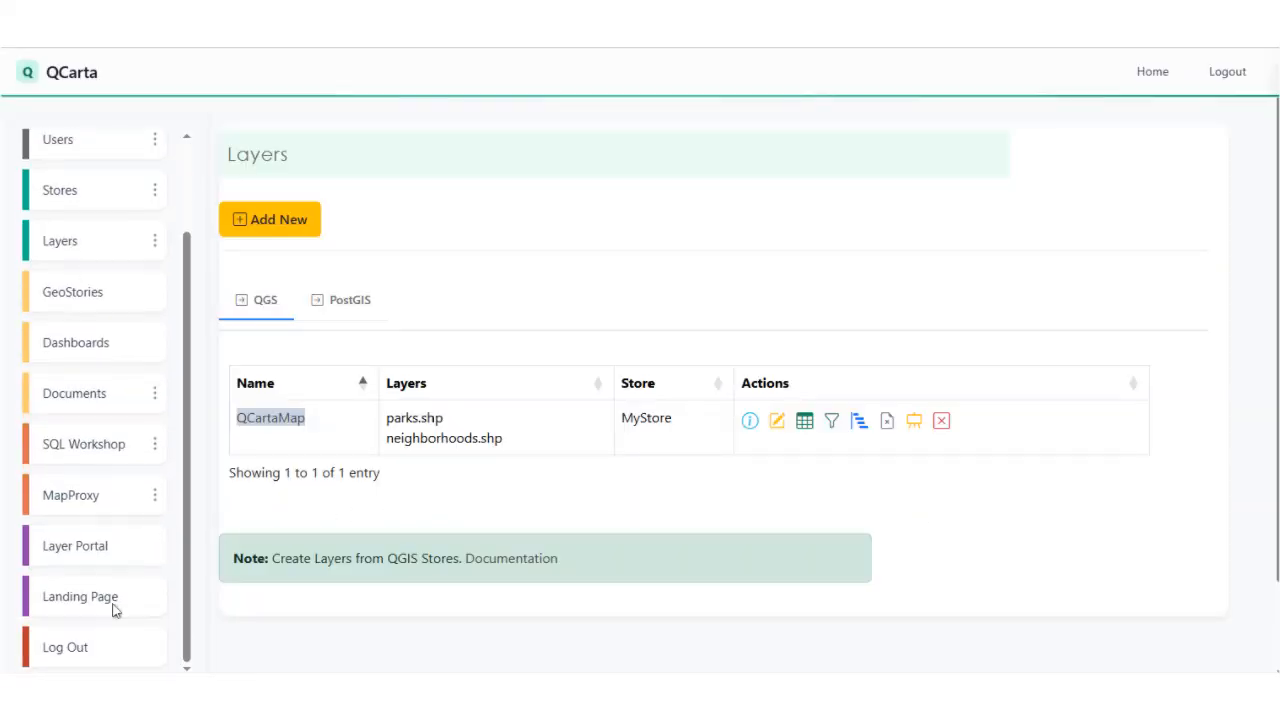
left_click(97, 600)
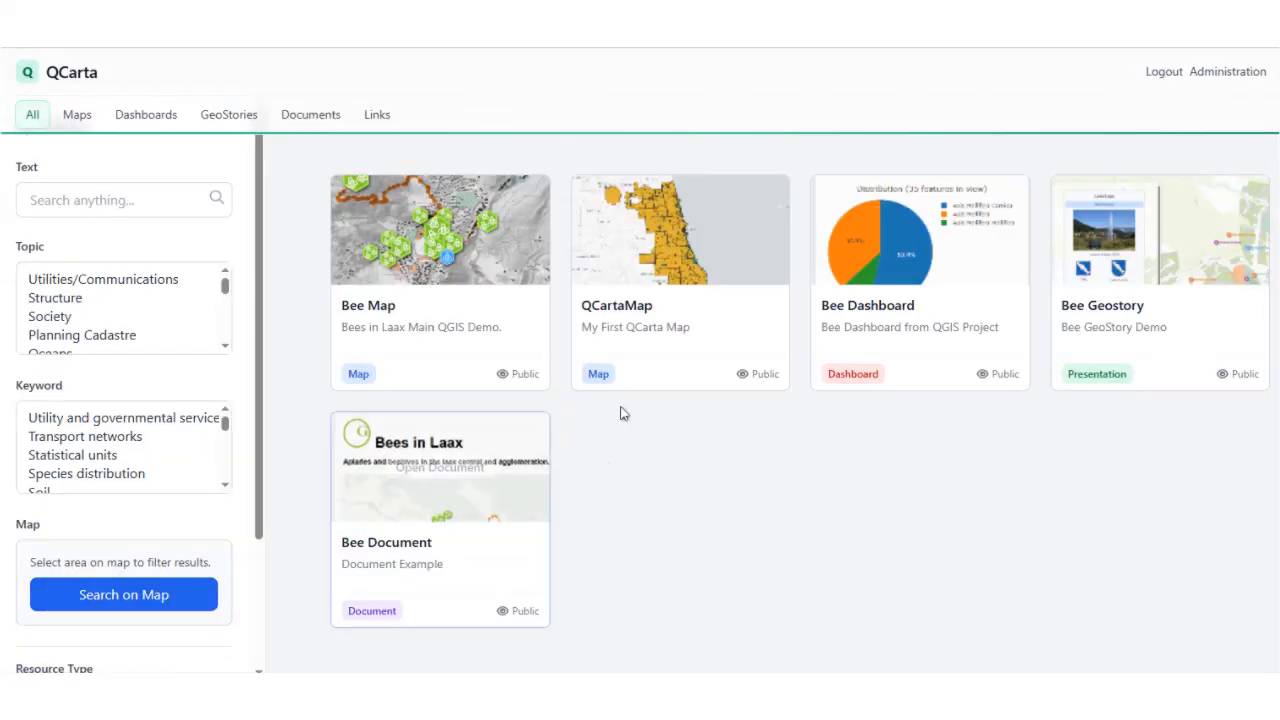